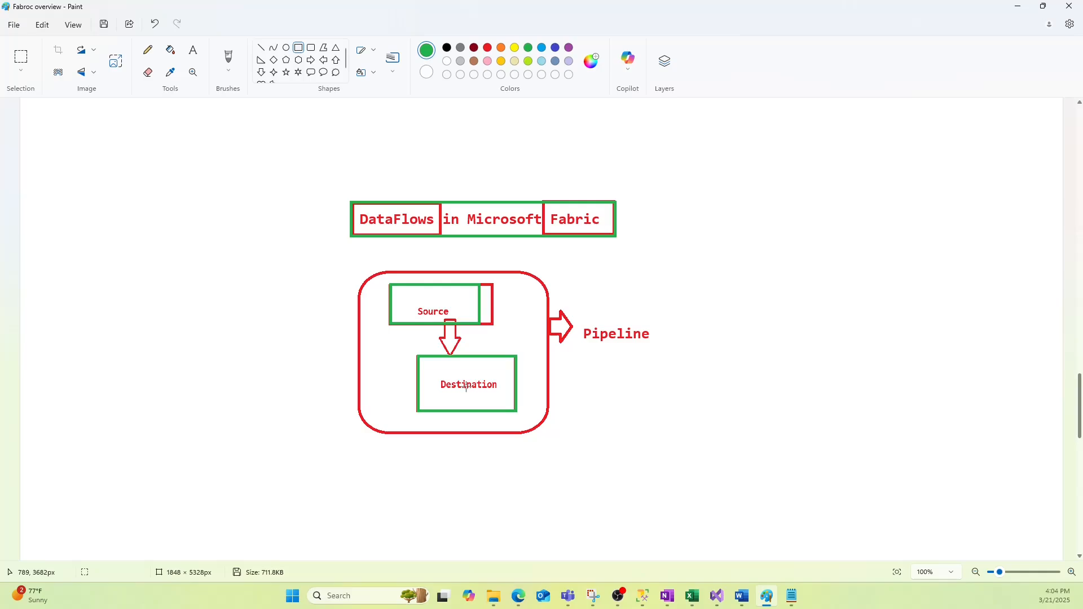
Trace the red rounded pipeline box around Source and Destination with a green rounded rectangle
left_click(312, 49)
left_click_drag(359, 267, 550, 435)
left_click(617, 432)
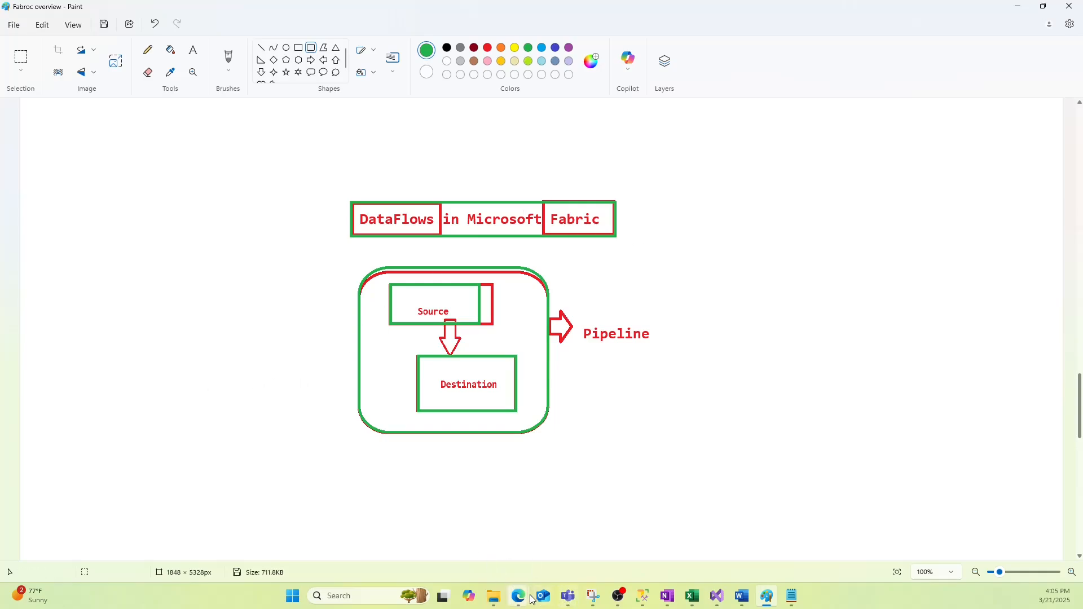
Create a new workspace named with the owner's name followed by 'WS' from the Fabric home page
mouse_move(524, 600)
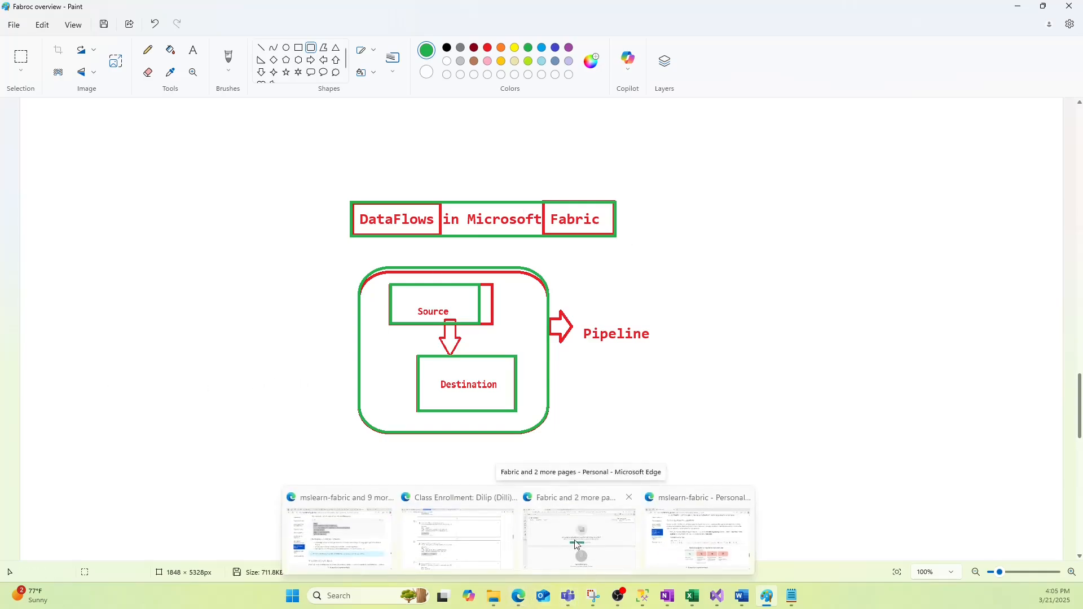
left_click(581, 573)
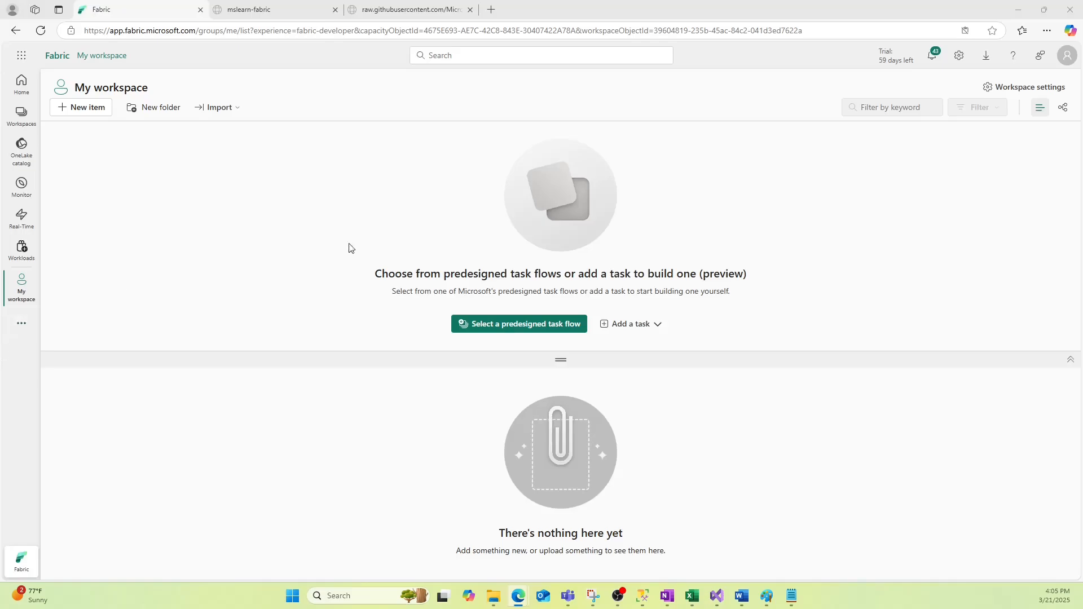
left_click(21, 83)
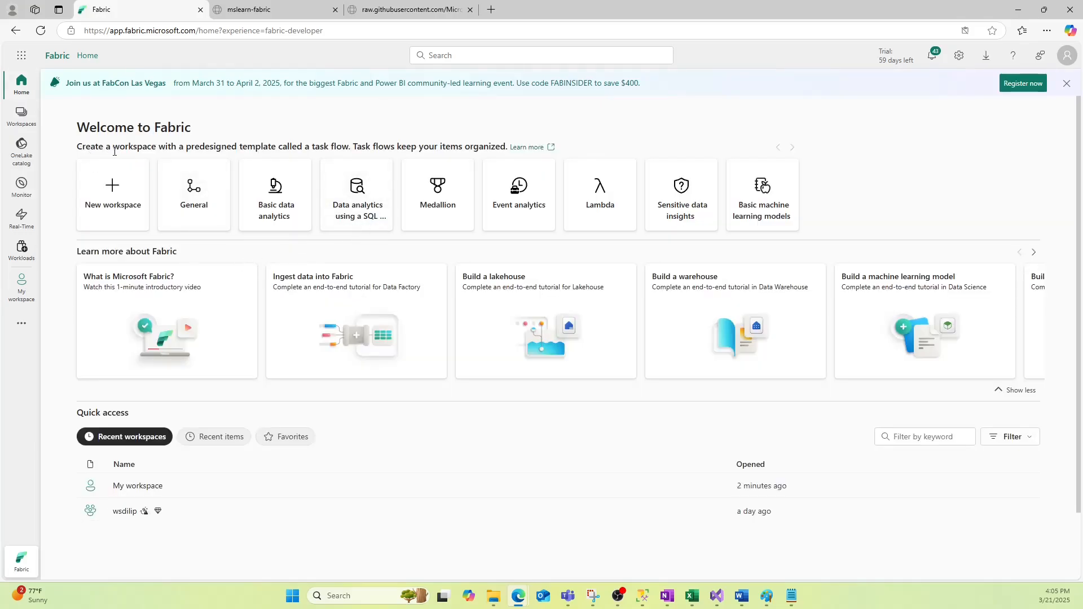
left_click(22, 115)
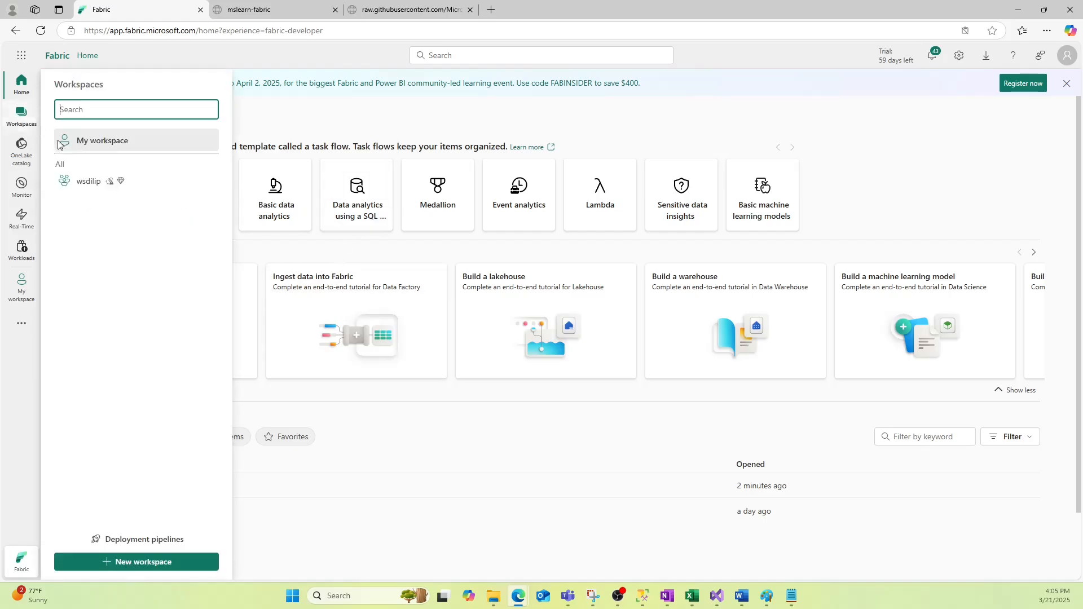
left_click(130, 559)
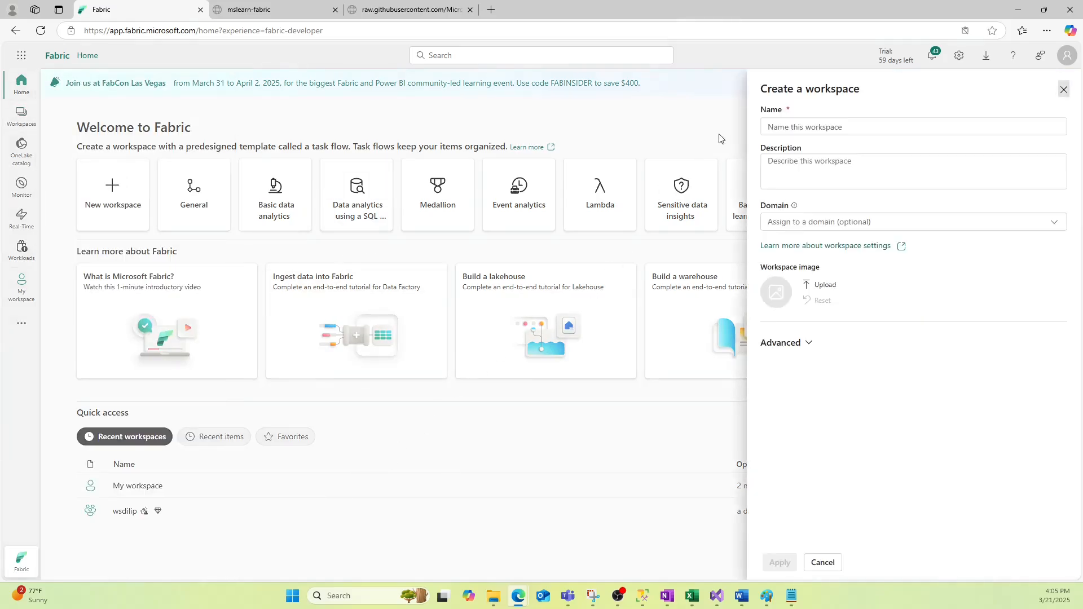
left_click(773, 129)
type("Di")
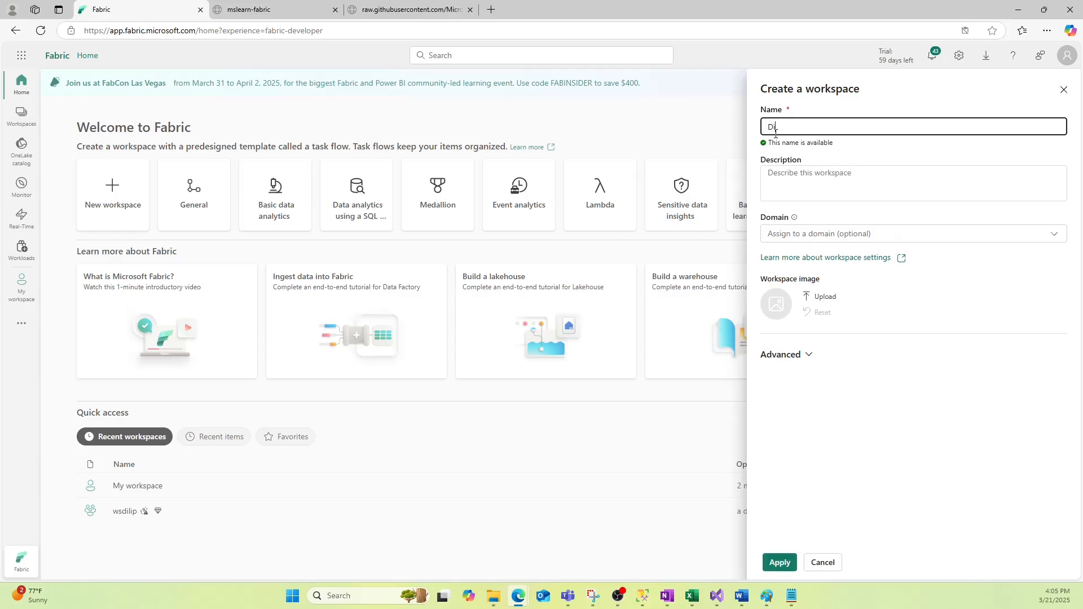
type("lipW")
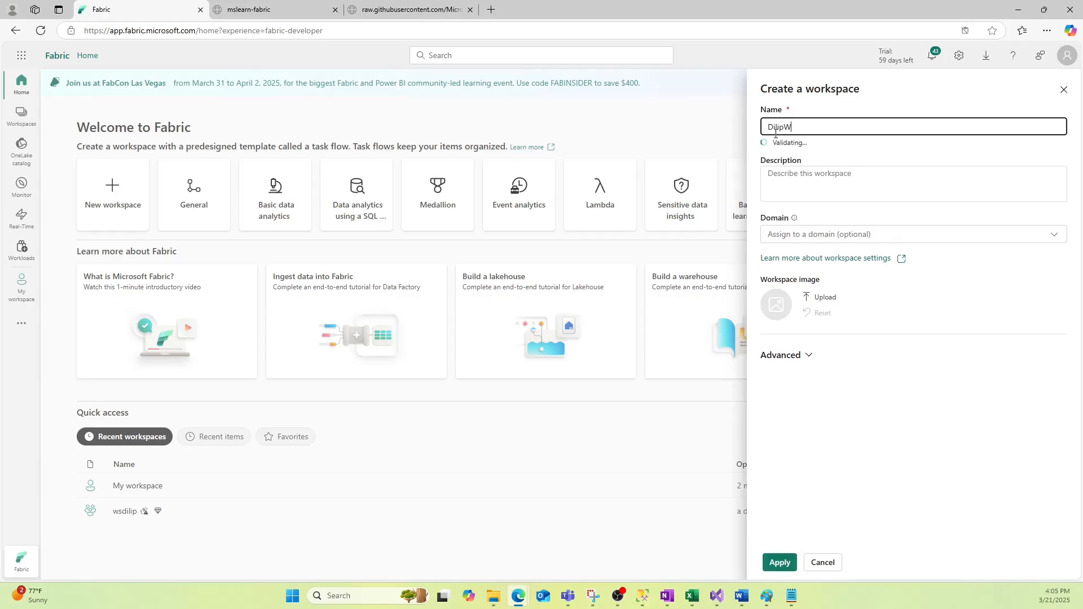
type("S")
left_click(780, 563)
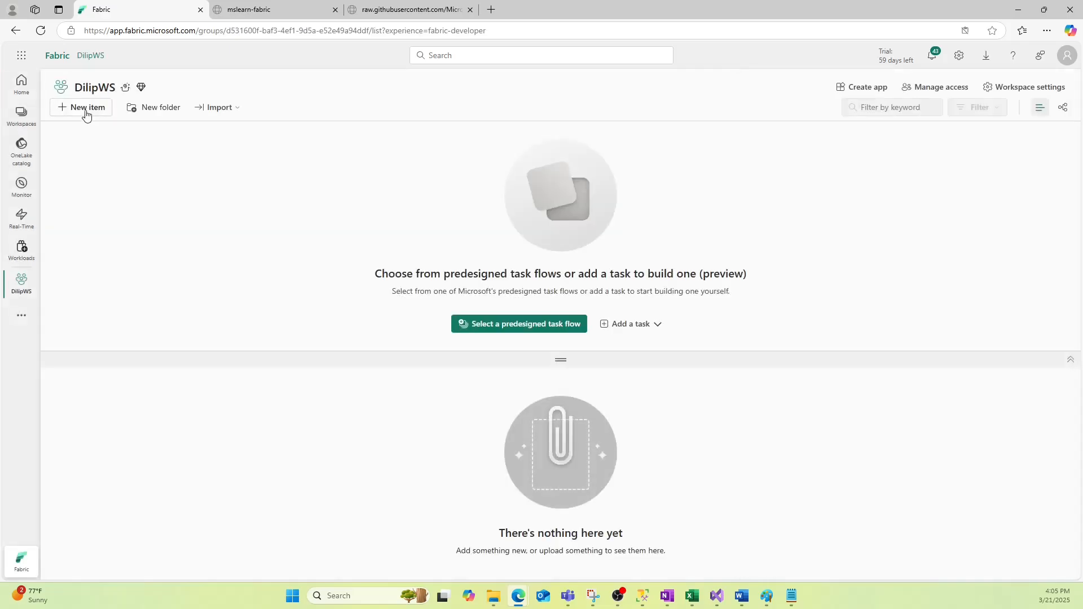
Create a new Lakehouse item in the workspace, named from a saved suggestion of the owner's name
left_click(84, 108)
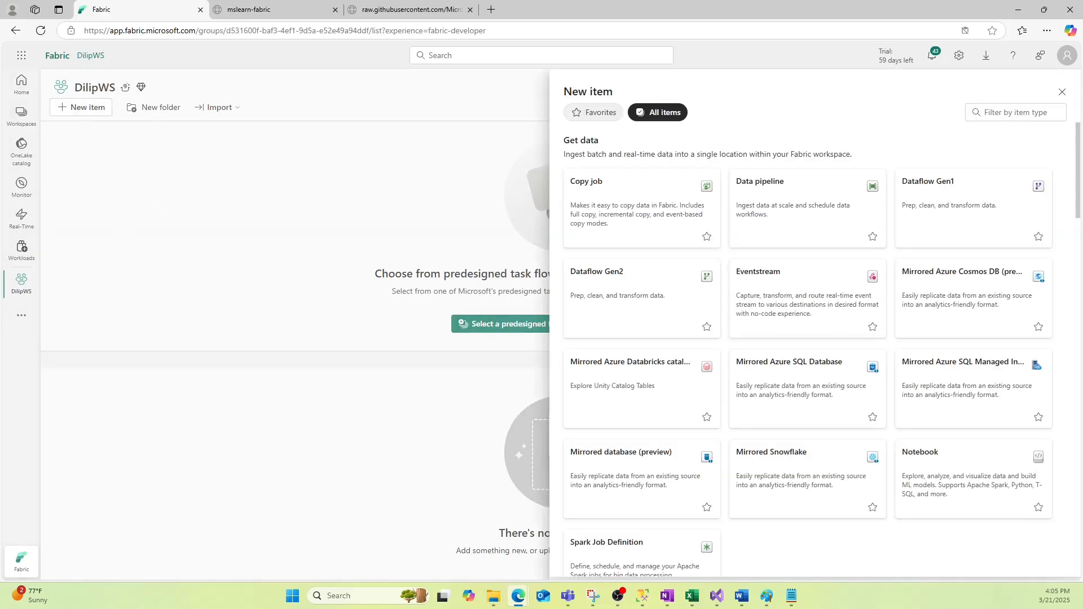
left_click(996, 112)
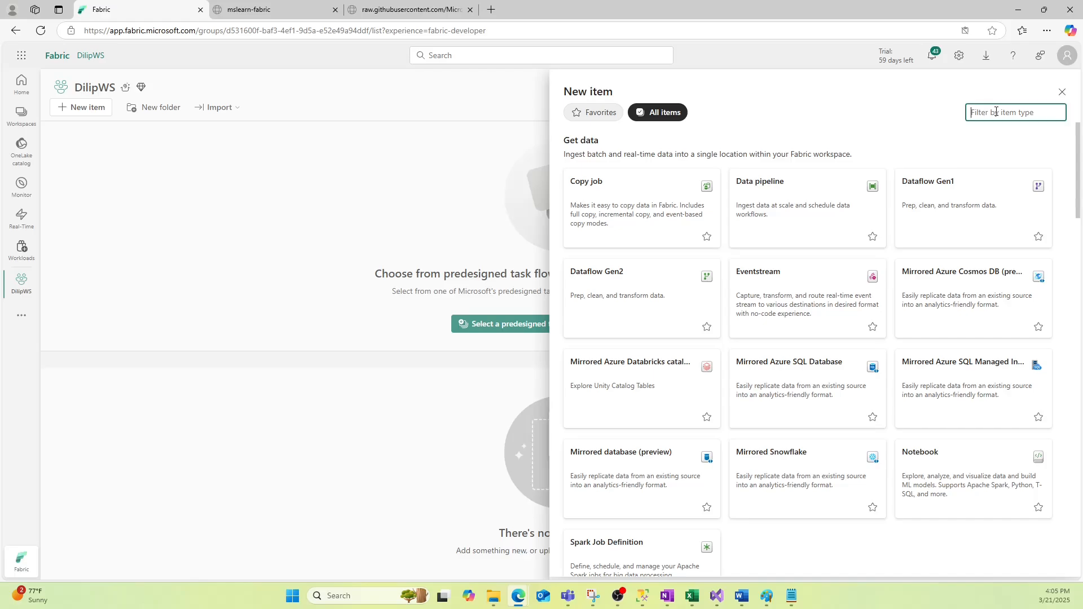
type("lakehouse")
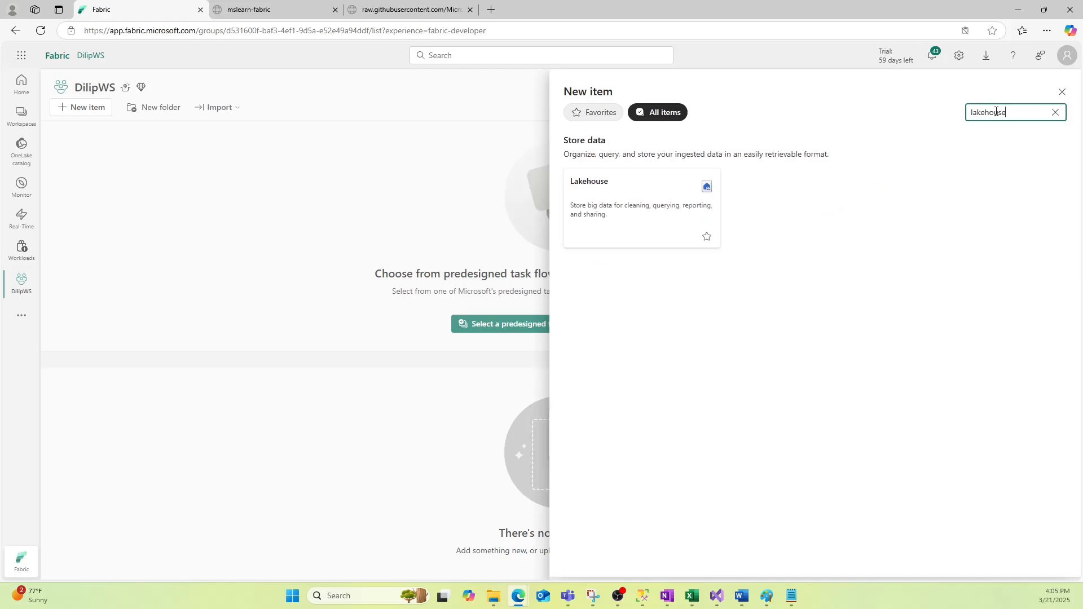
left_click(624, 208)
type("Dili")
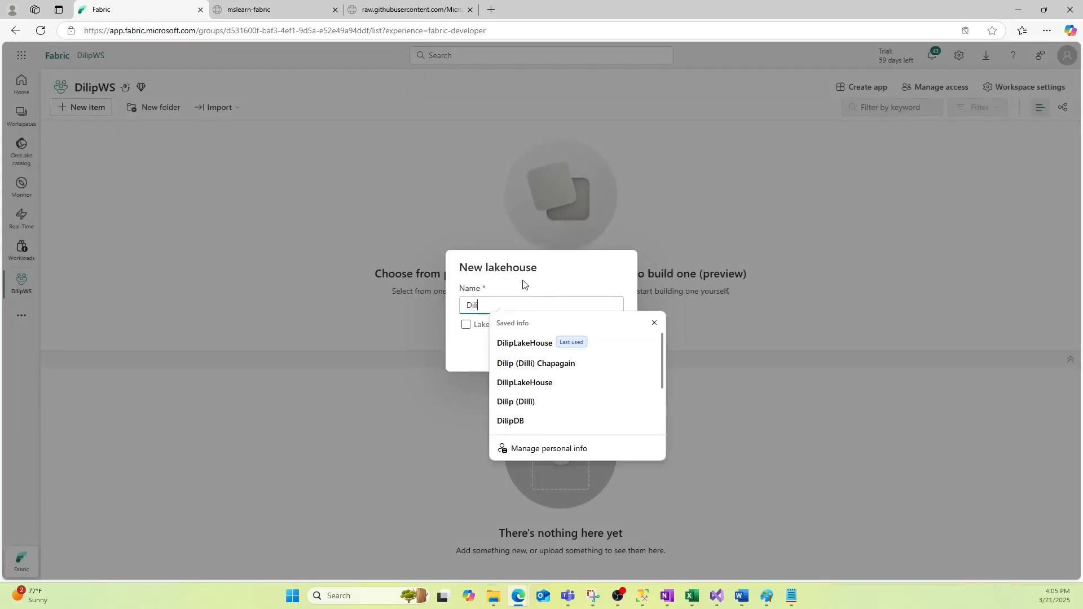
left_click(523, 343)
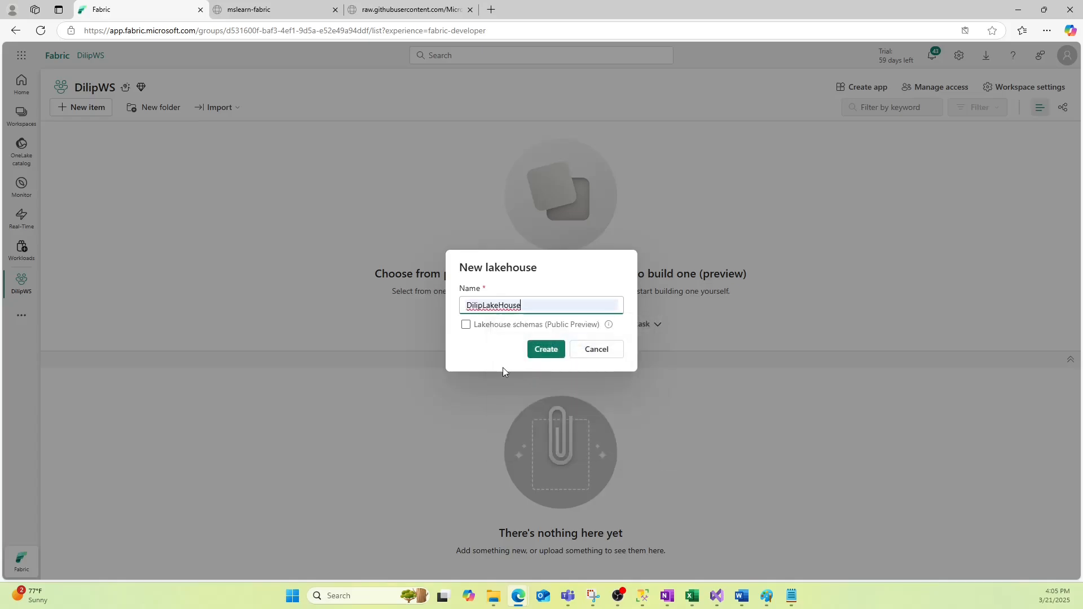
left_click(535, 350)
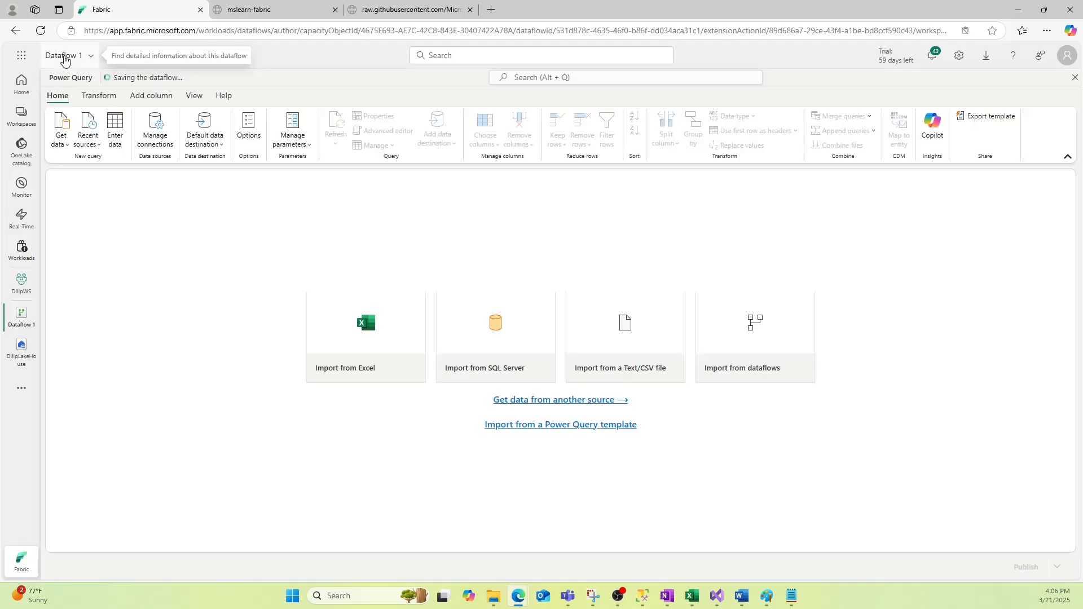
Prefix the dataflow name with the owner's name and choose Import from a Text/CSV file
left_click(67, 59)
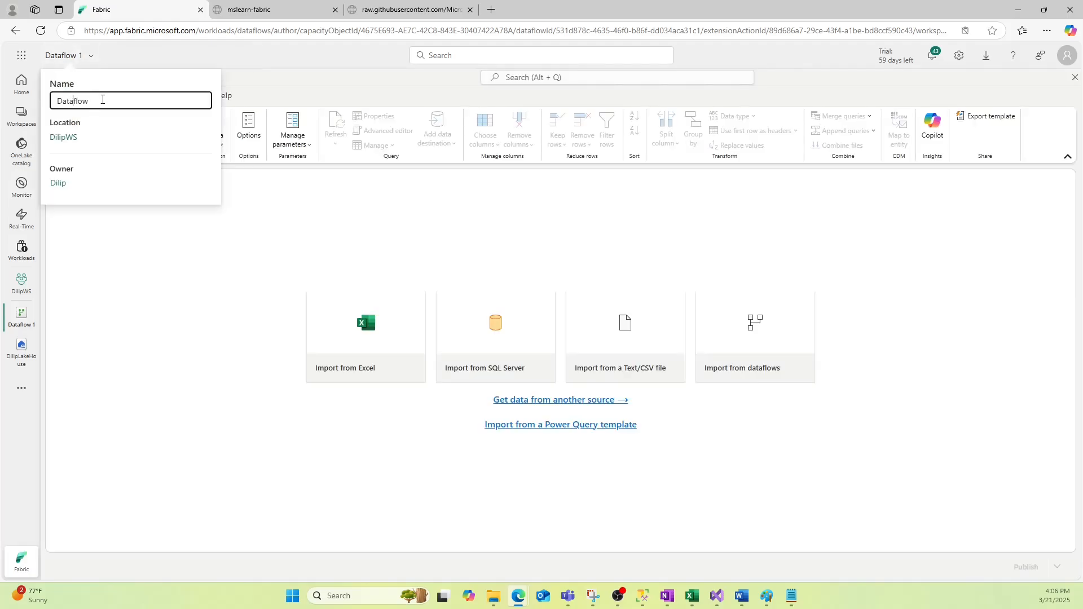
type("Dilip")
left_click(169, 329)
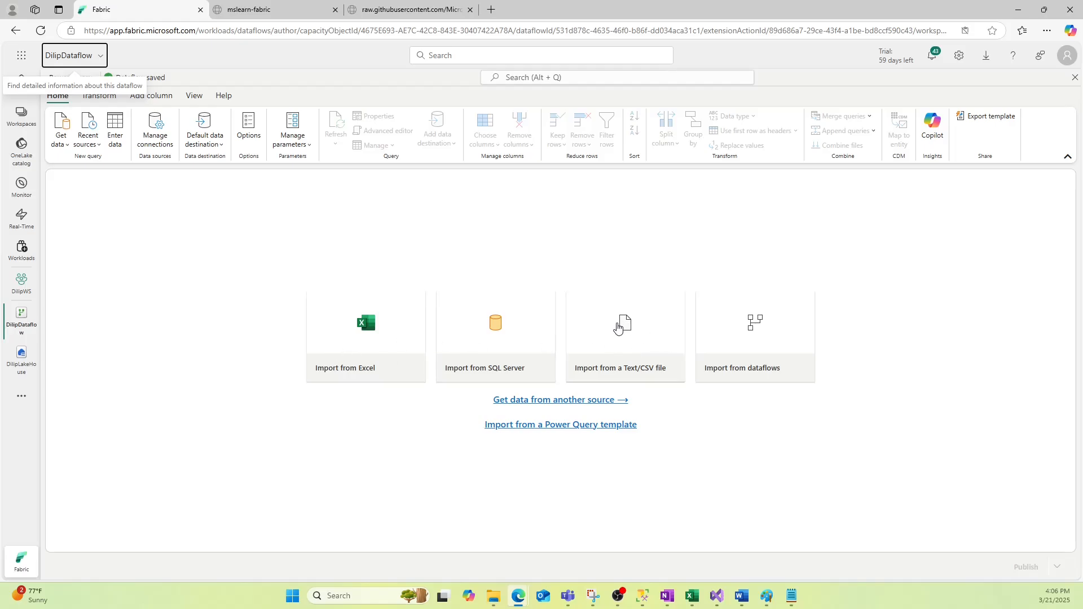
left_click(618, 328)
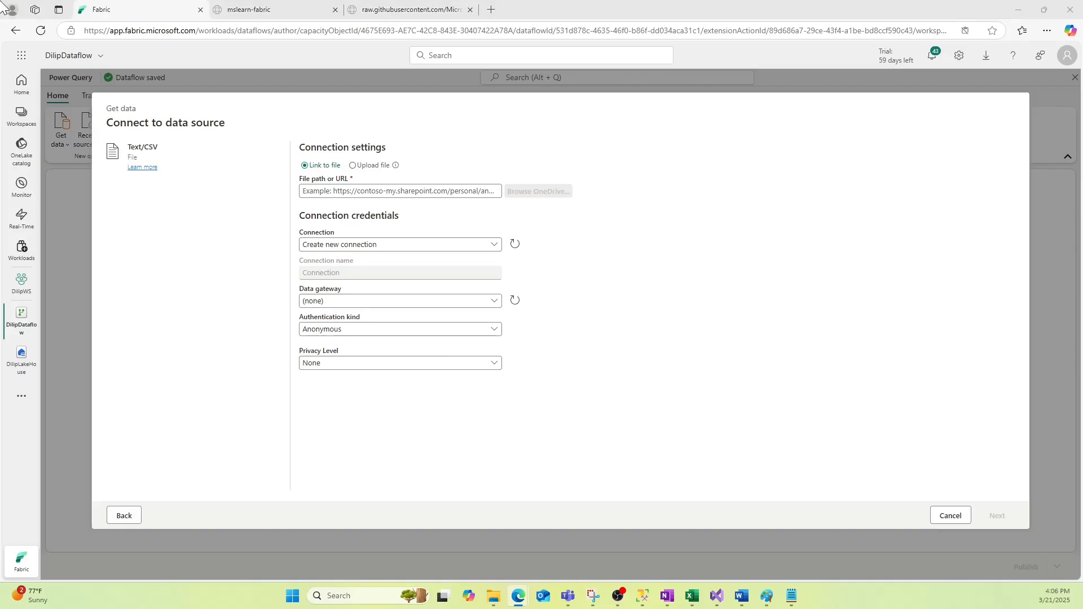
Load the copied orders.csv URL in a new browser tab to check it, then close the raw file tabs
left_click(491, 10)
type("https://raw.githubusercontent.com/MicrosoftLearning/dp-data/main/orders.csv")
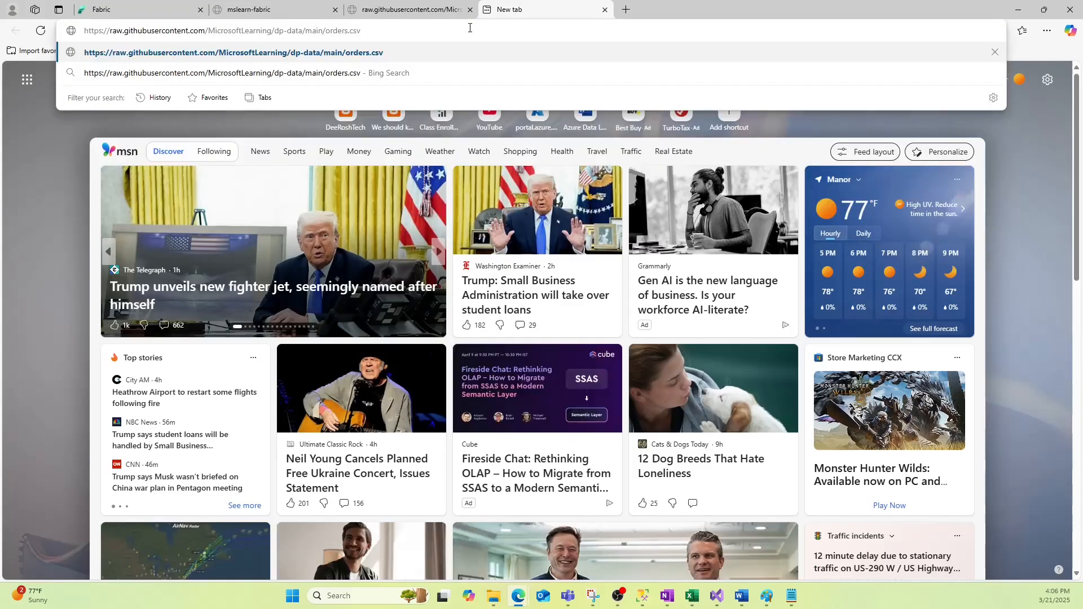
key("Return")
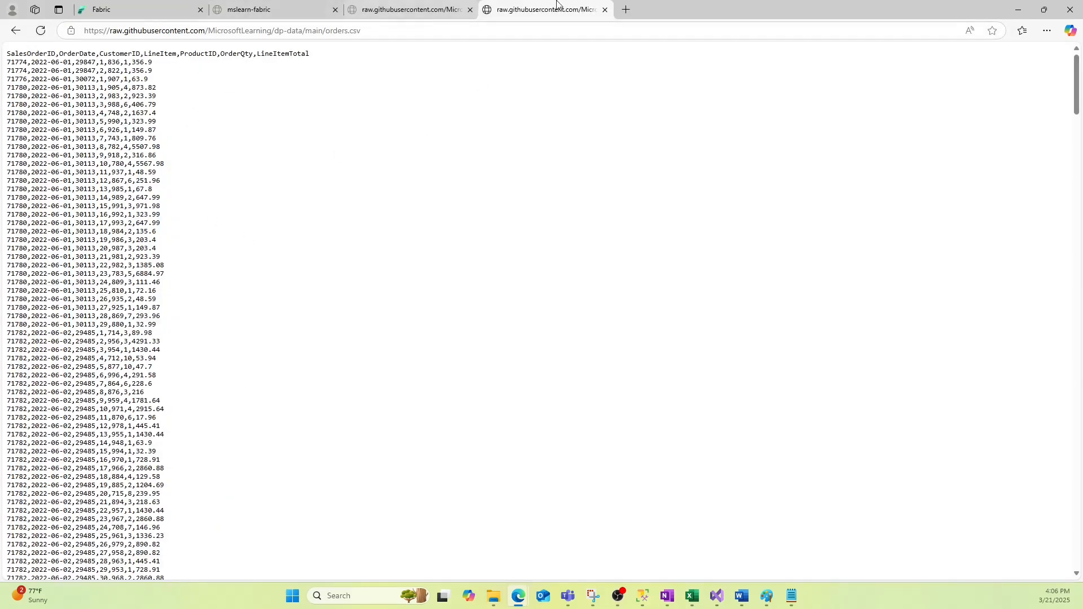
left_click(605, 10)
left_click(470, 10)
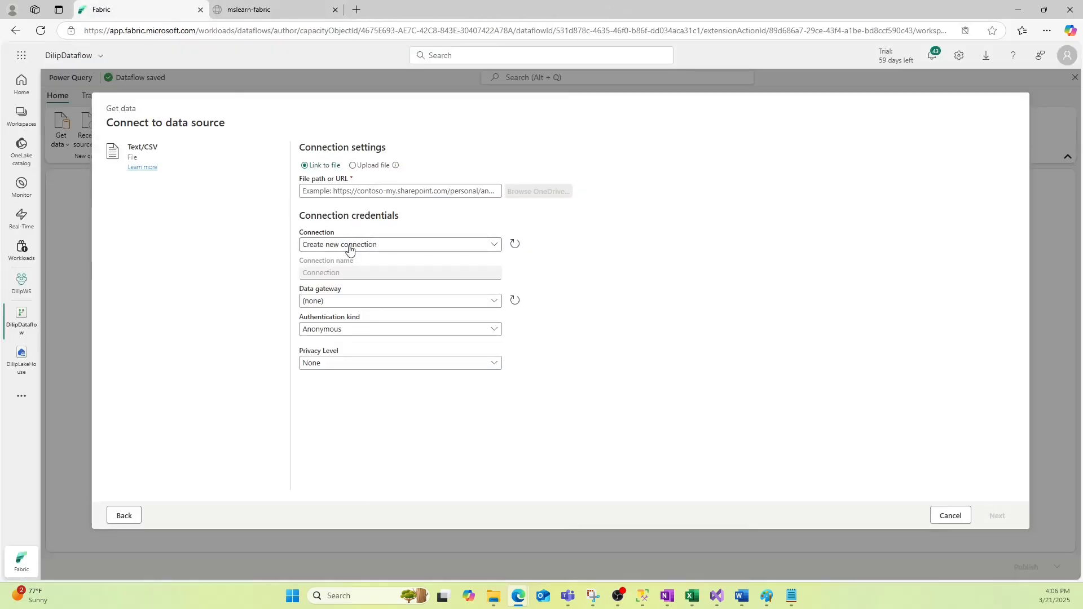
Paste the orders.csv URL as the file path, edit the connection, and connect to preview the data
left_click(357, 190)
type("https://raw.githubusercontent.com/MicrosoftLearning/dp-data/main/orders.csv")
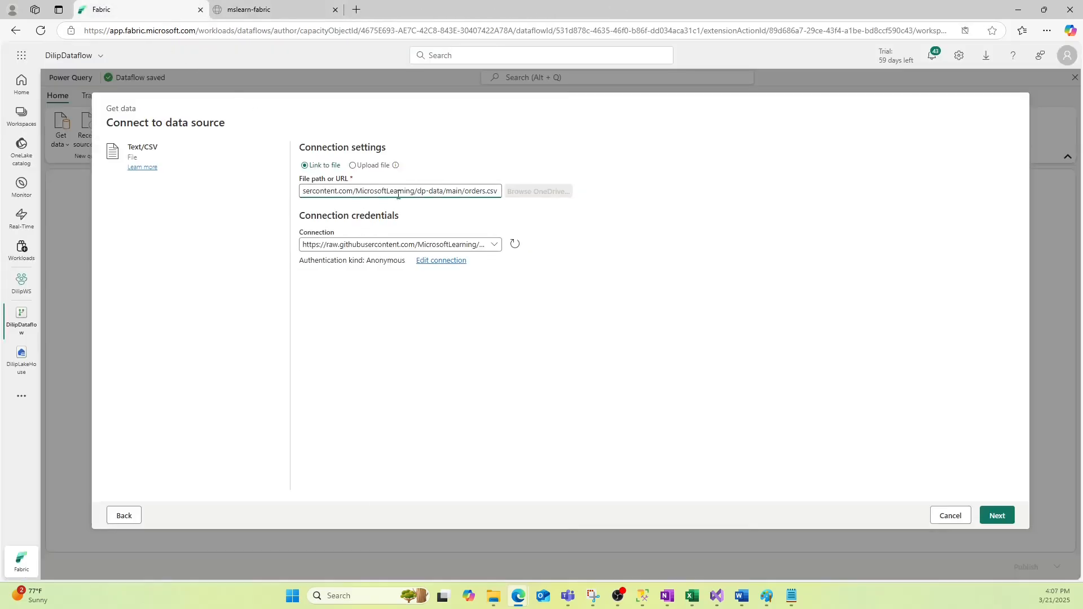
left_click(437, 264)
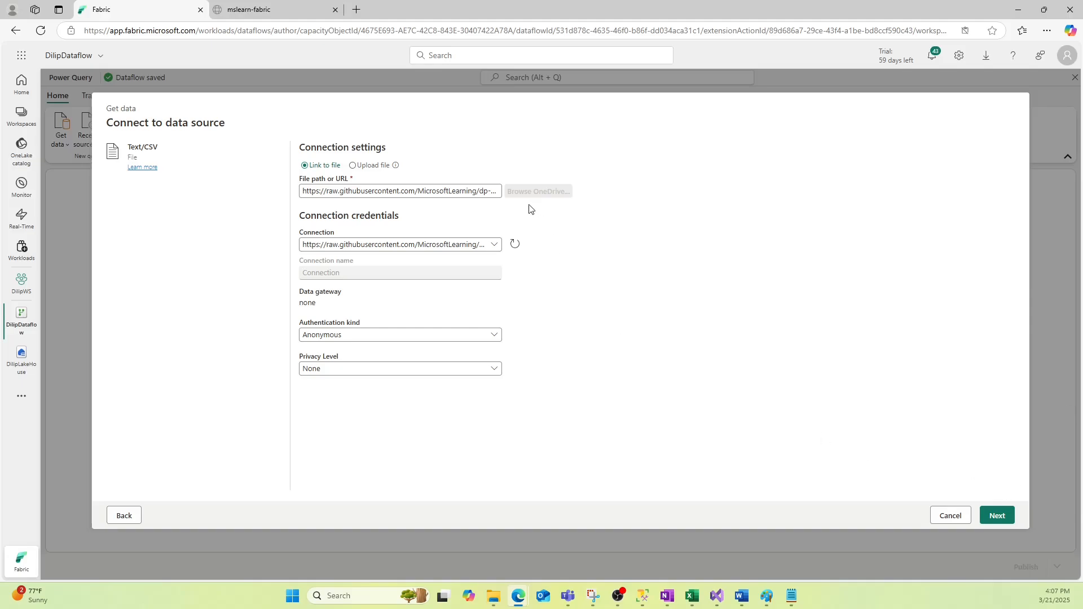
left_click(997, 516)
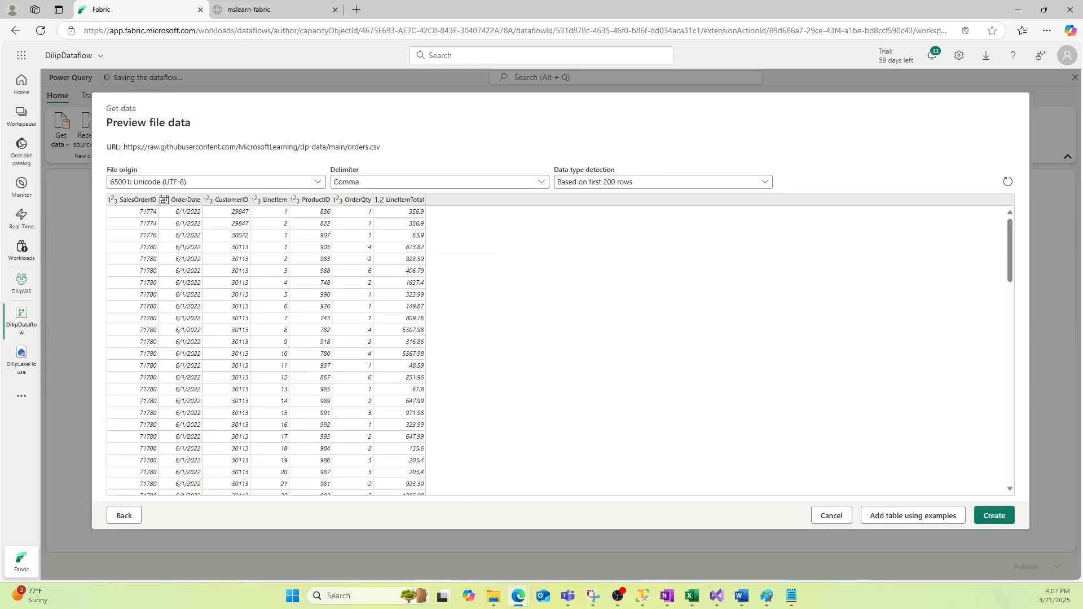
Create the orders query from the preview and select its OrderDate column
left_click(993, 516)
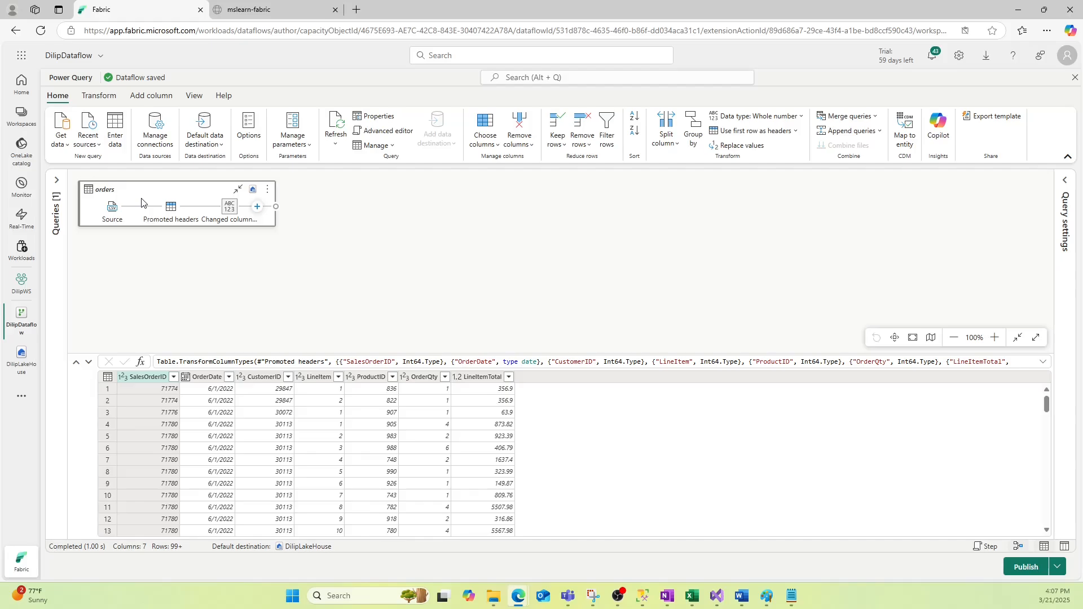
mouse_move(229, 207)
left_click(208, 376)
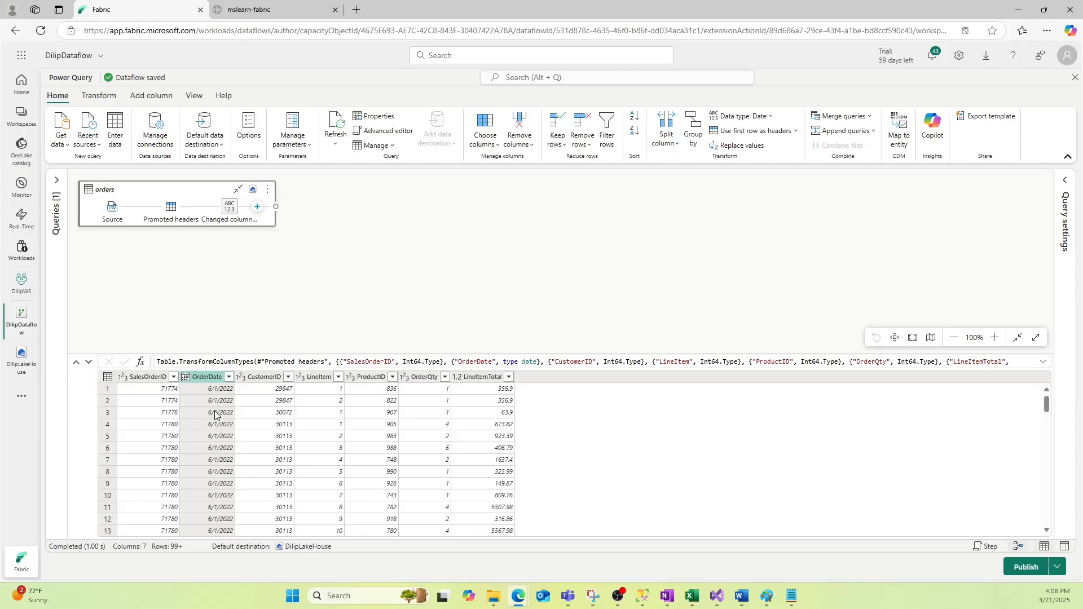
Add a Whole number custom column named Month with formula Date.Month([OrderDate])
left_click(156, 98)
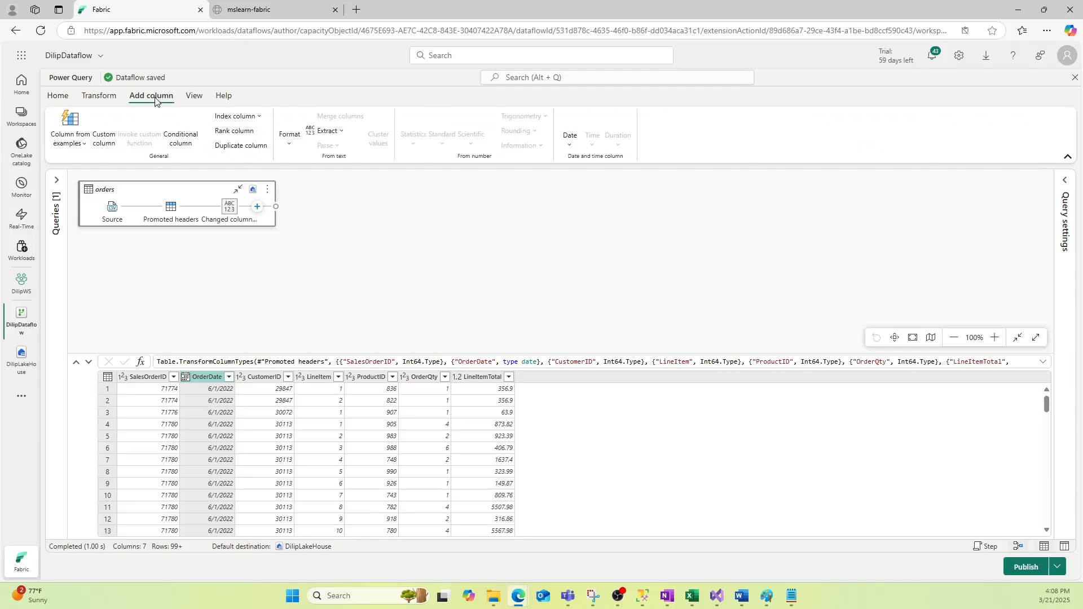
left_click(105, 132)
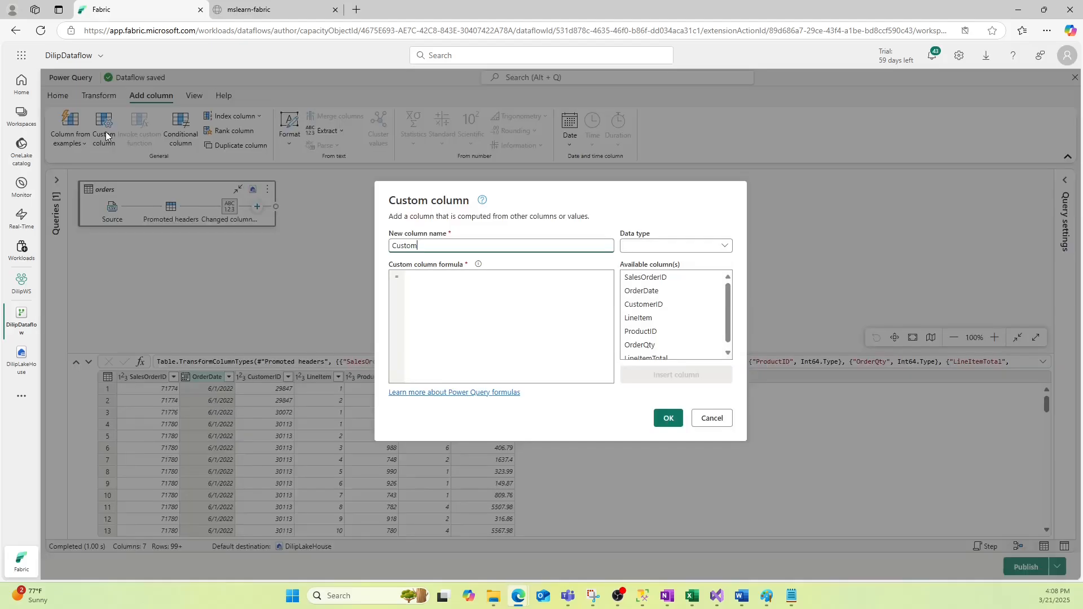
left_click_drag(419, 245, 377, 247)
type("Month")
left_click(672, 246)
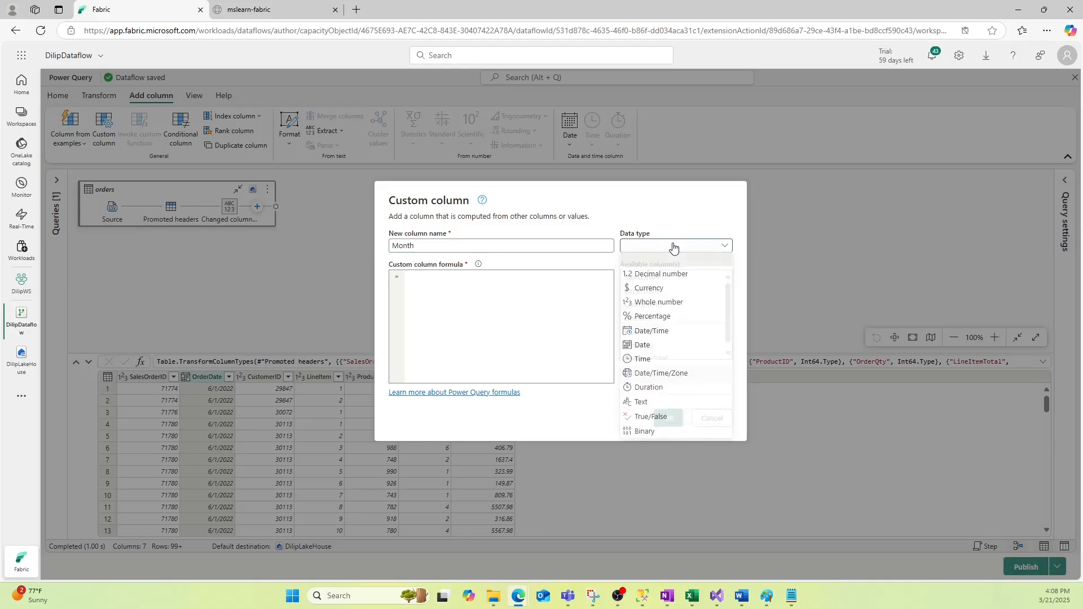
left_click(658, 306)
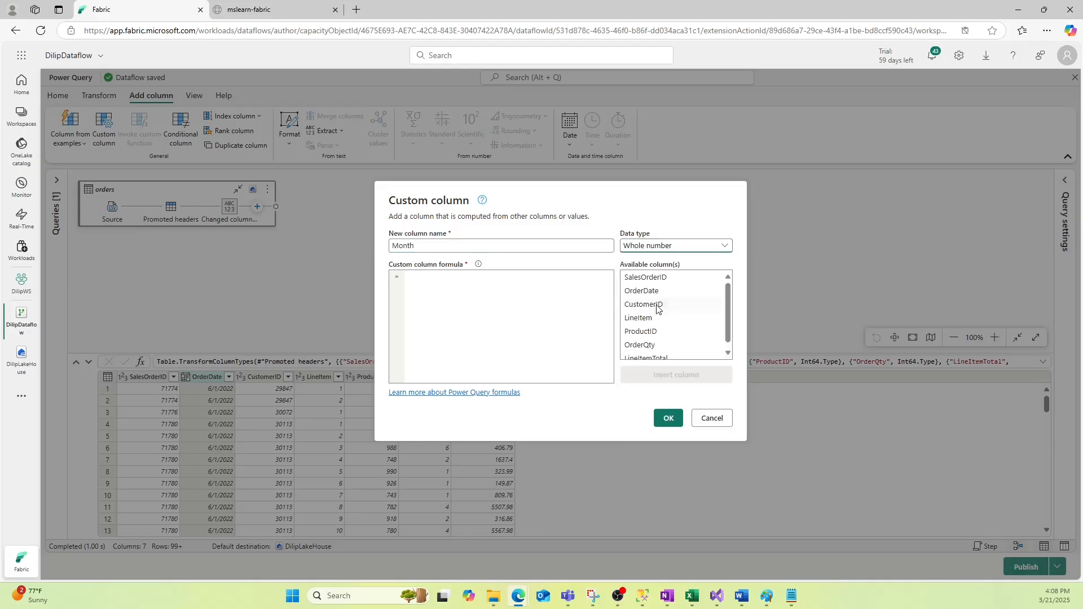
left_click(431, 286)
type("Da")
type("te.Month(")
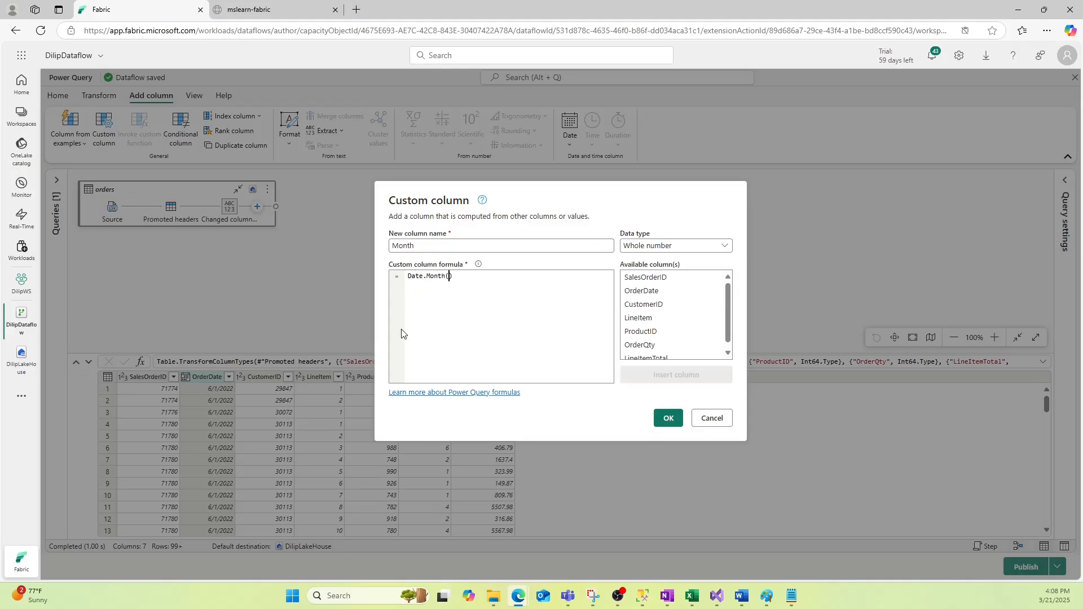
type("[OrderDate")
left_click(668, 417)
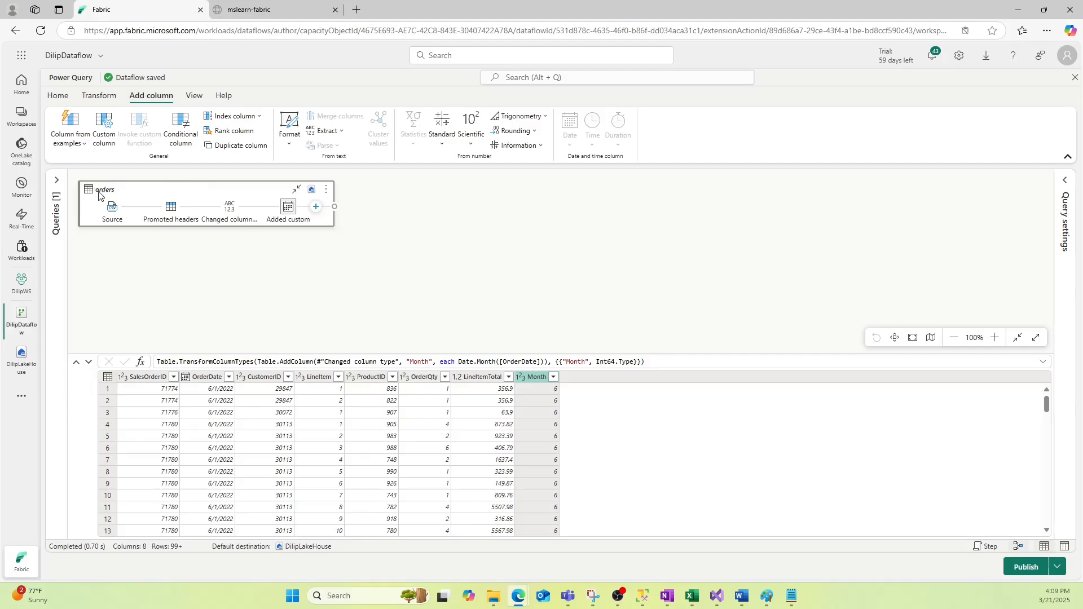
mouse_move(132, 211)
mouse_move(172, 210)
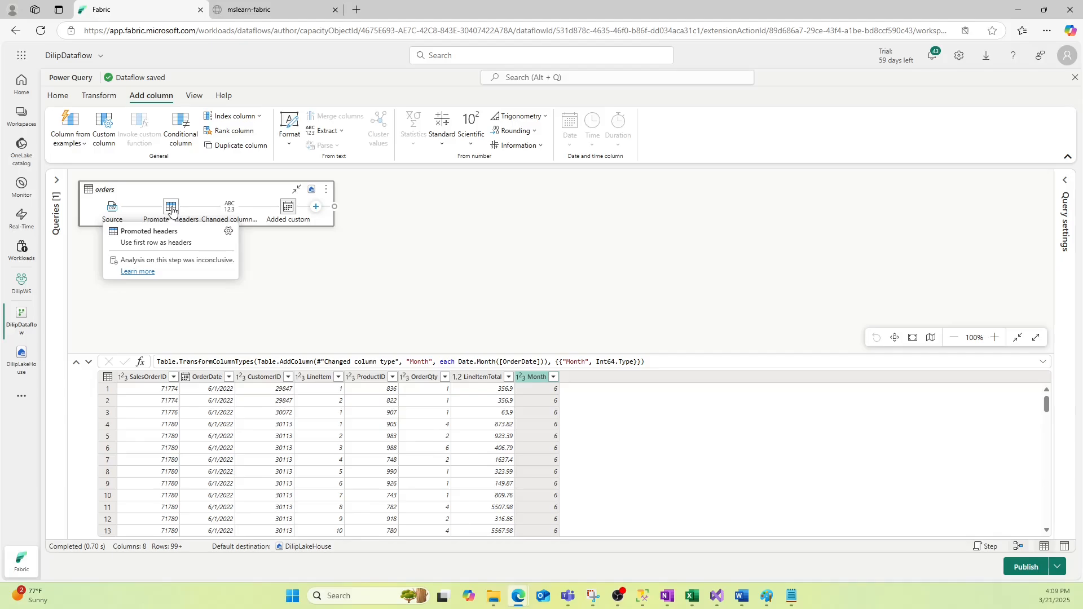
mouse_move(234, 215)
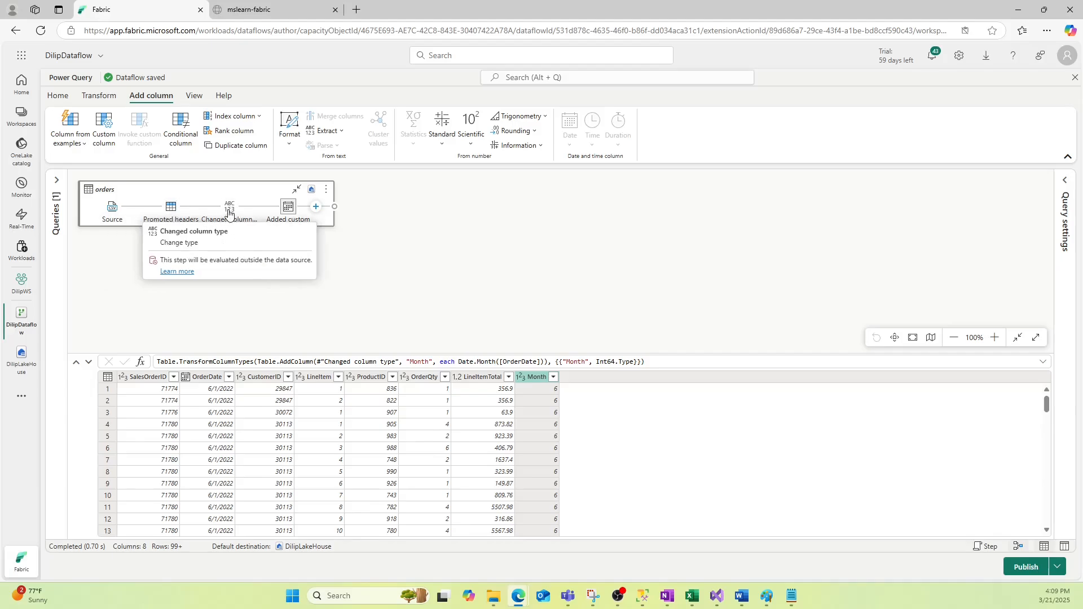
mouse_move(287, 208)
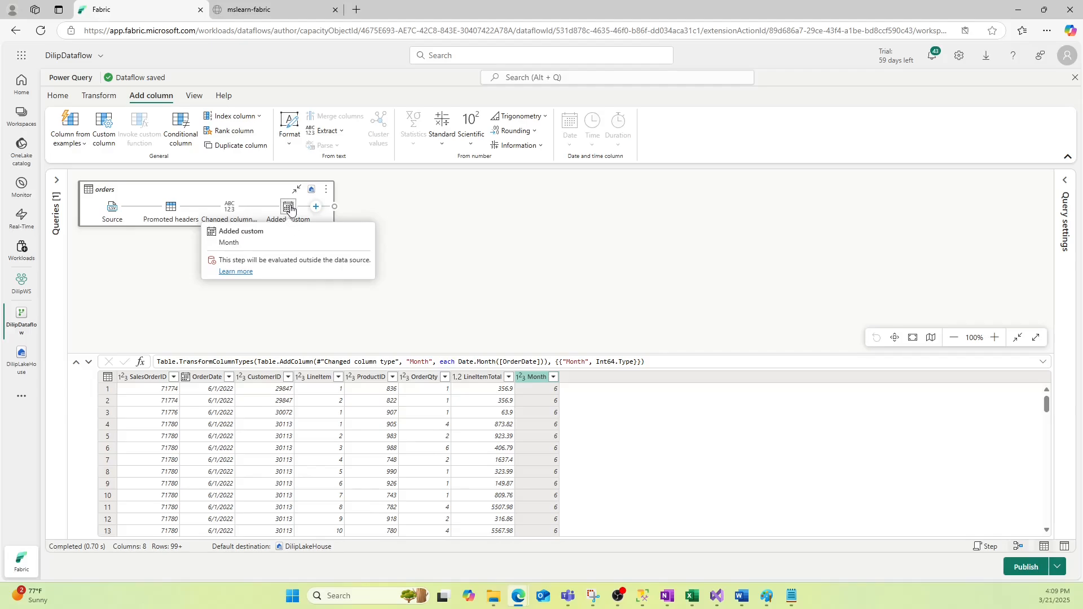
mouse_move(312, 192)
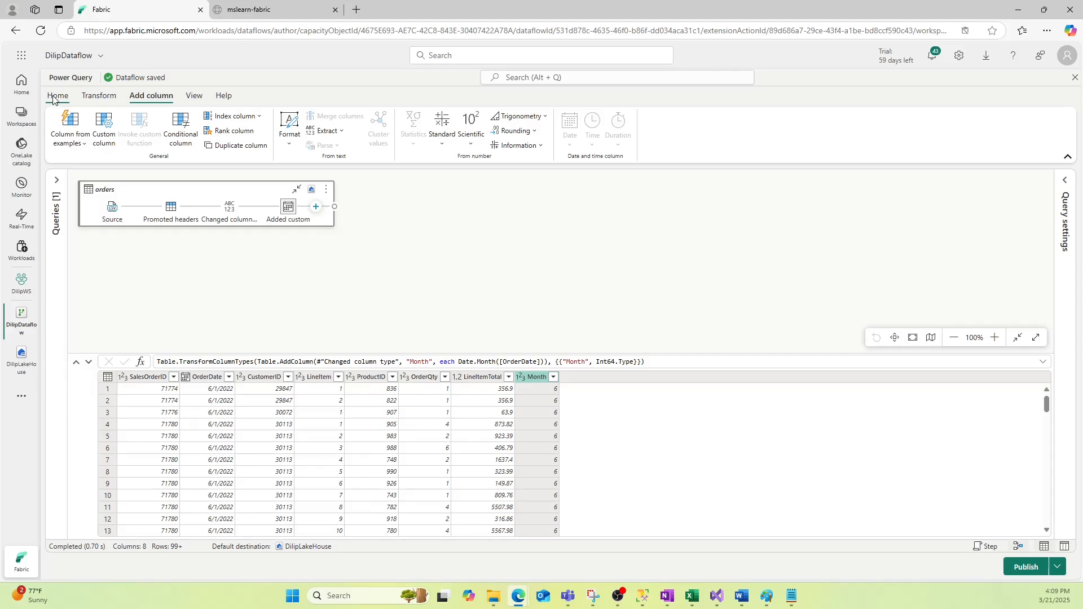
From the Home tab, open the orders query's add-step command search and search for 'destination'
left_click(95, 99)
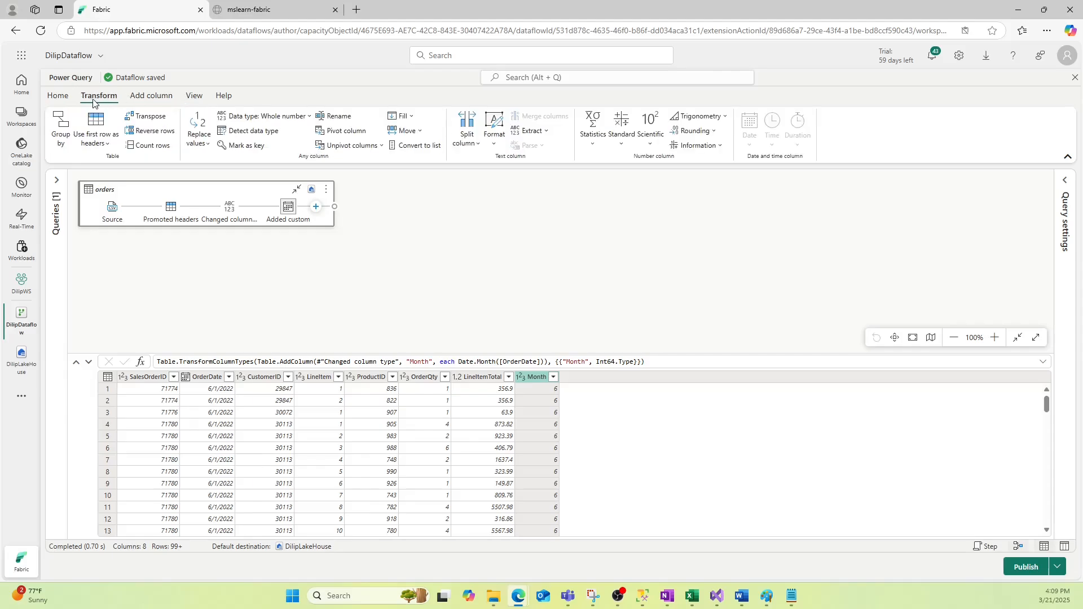
left_click(53, 97)
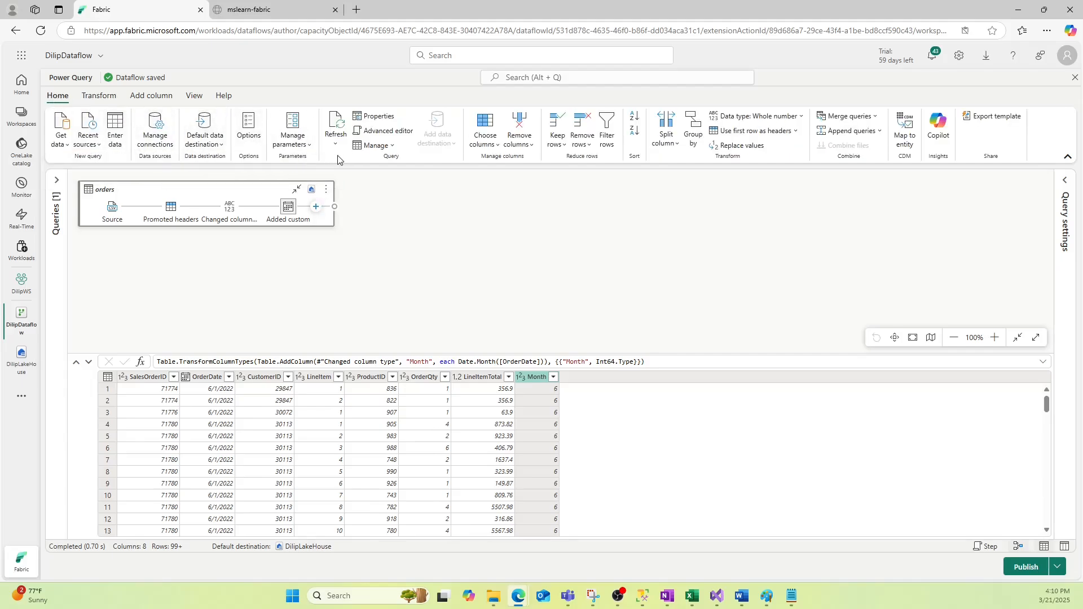
left_click(318, 208)
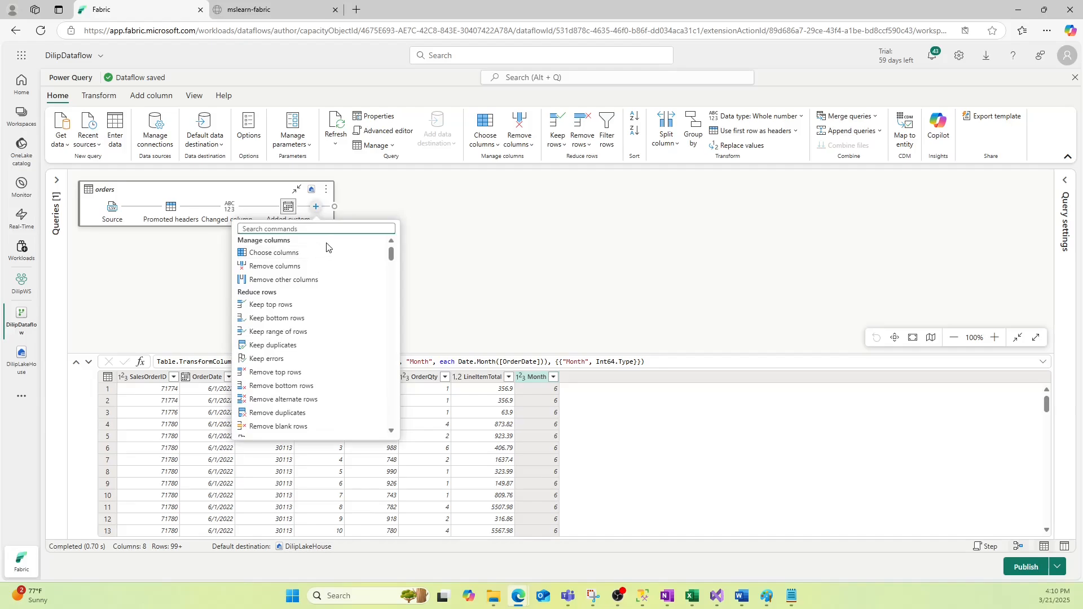
type("des")
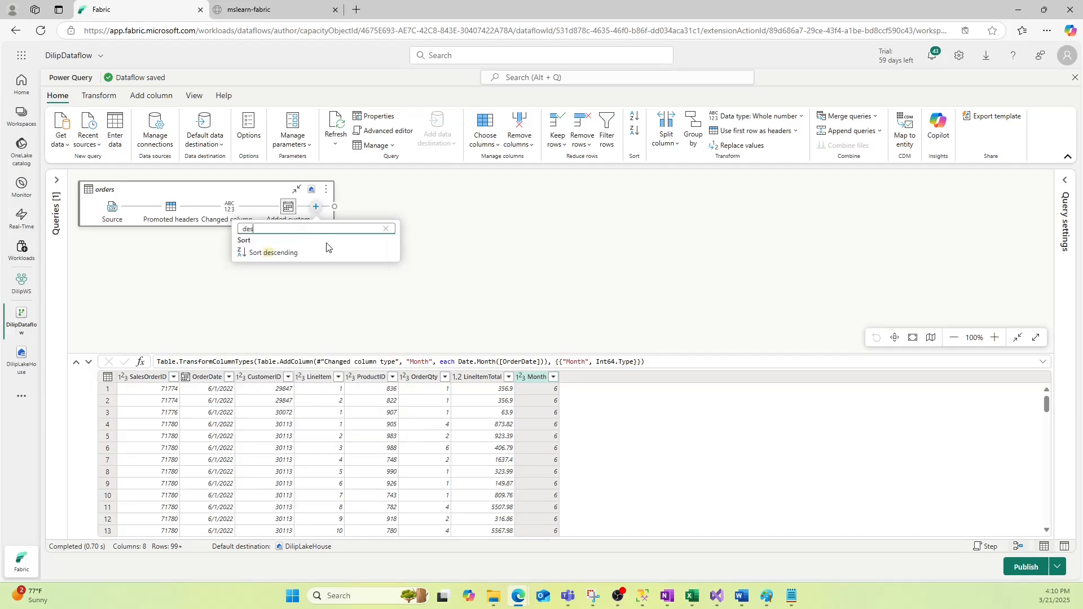
key("BackSpace")
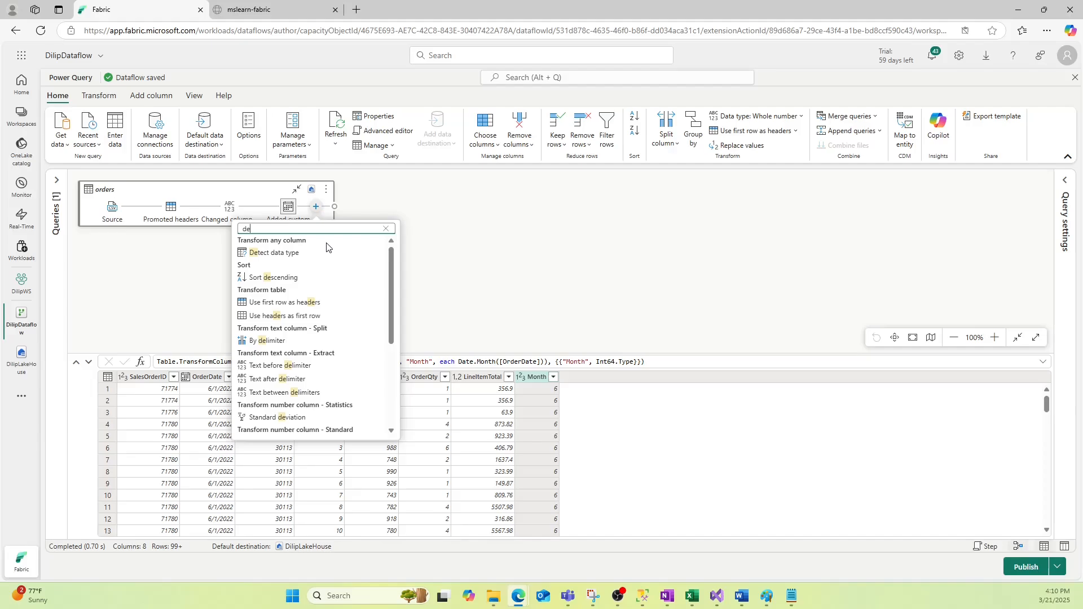
type("sti")
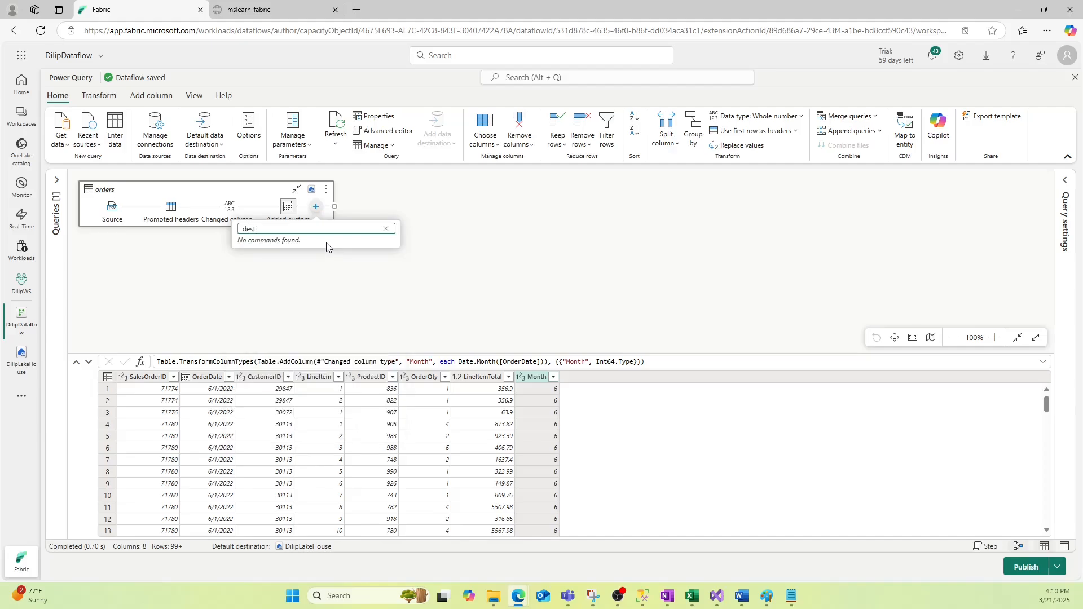
key("BackSpace")
key("BackSpace")
key("BackSpace")
key("BackSpace")
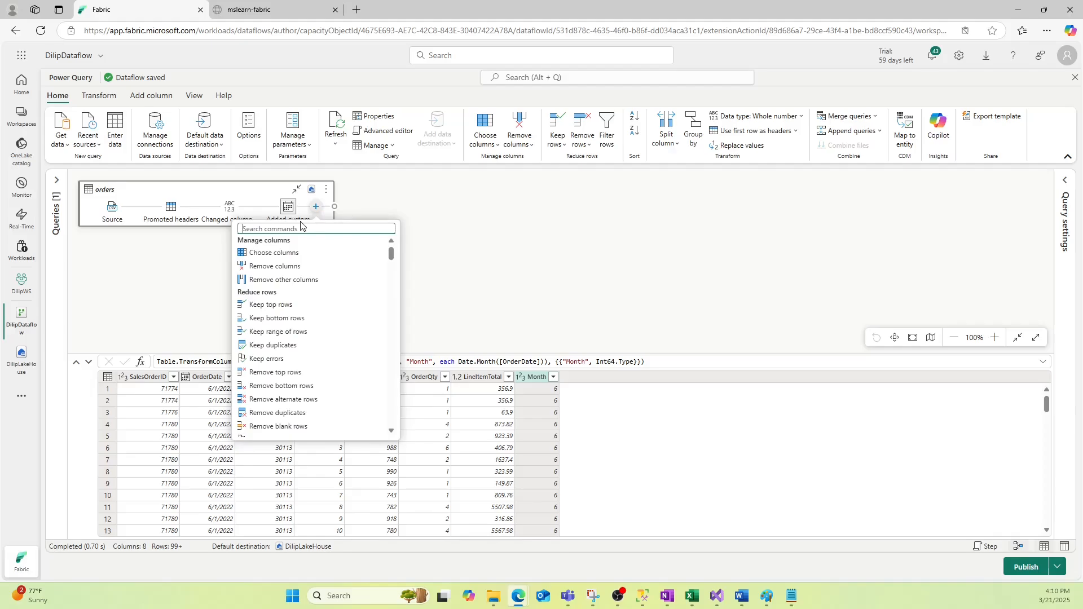
mouse_move(311, 191)
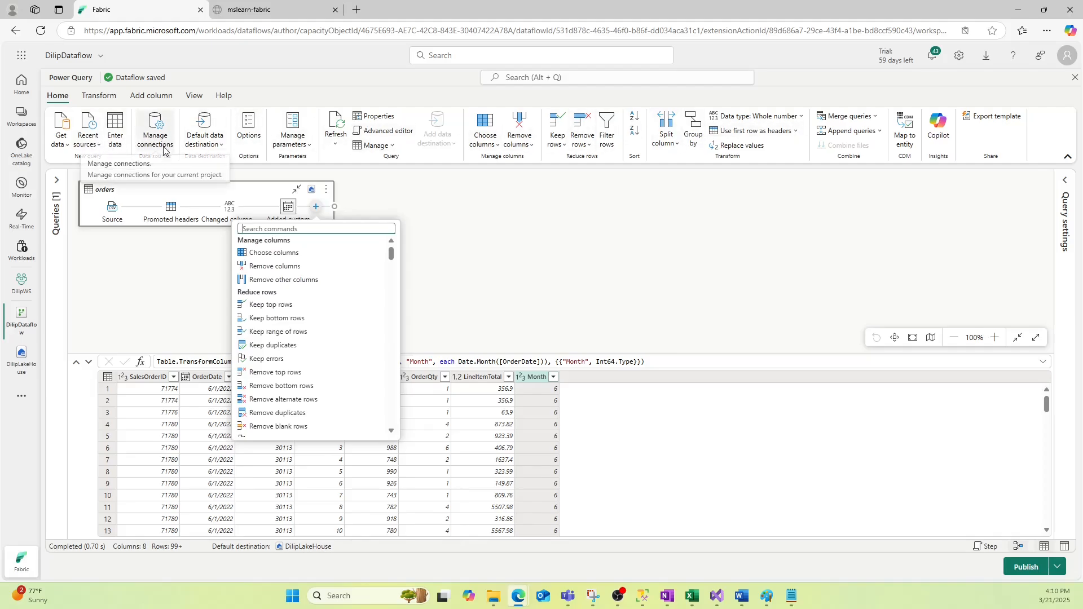
Check the Default data destination options and view the orders query's Lakehouse destination settings
left_click(203, 143)
left_click(204, 145)
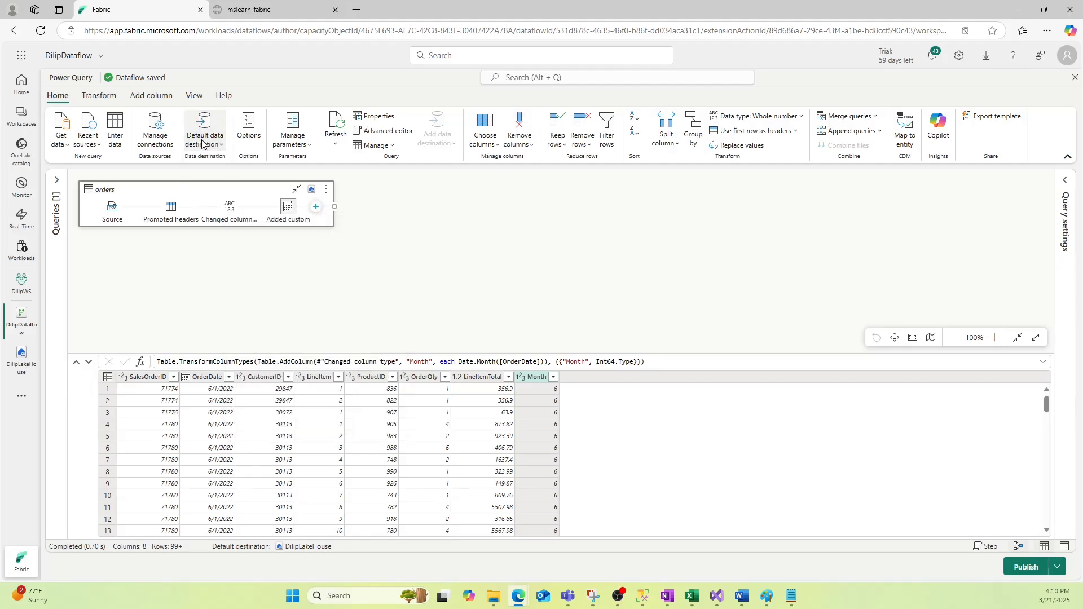
left_click(220, 145)
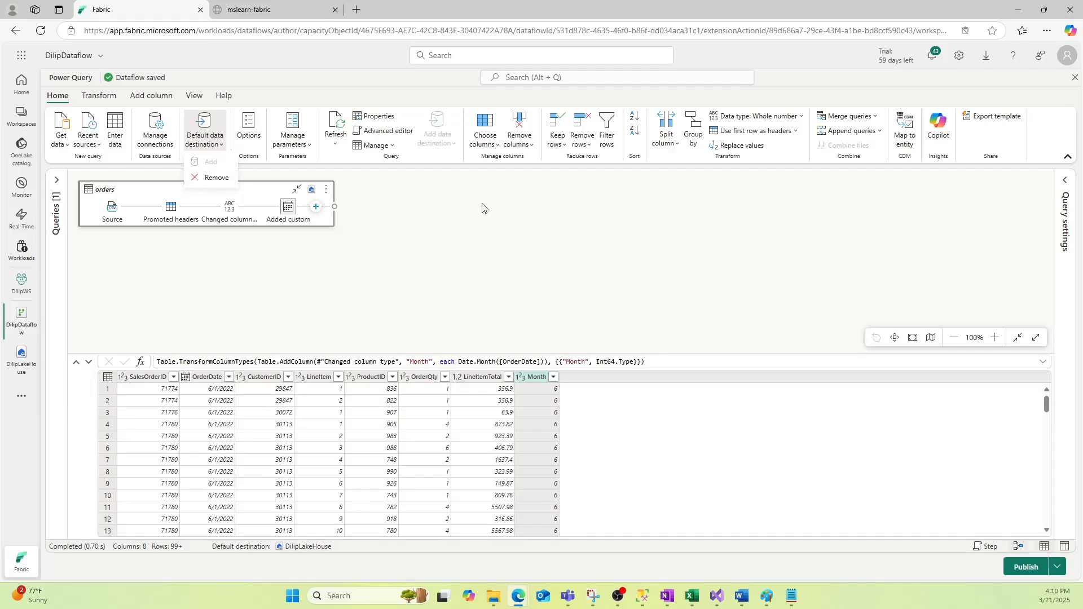
left_click(311, 190)
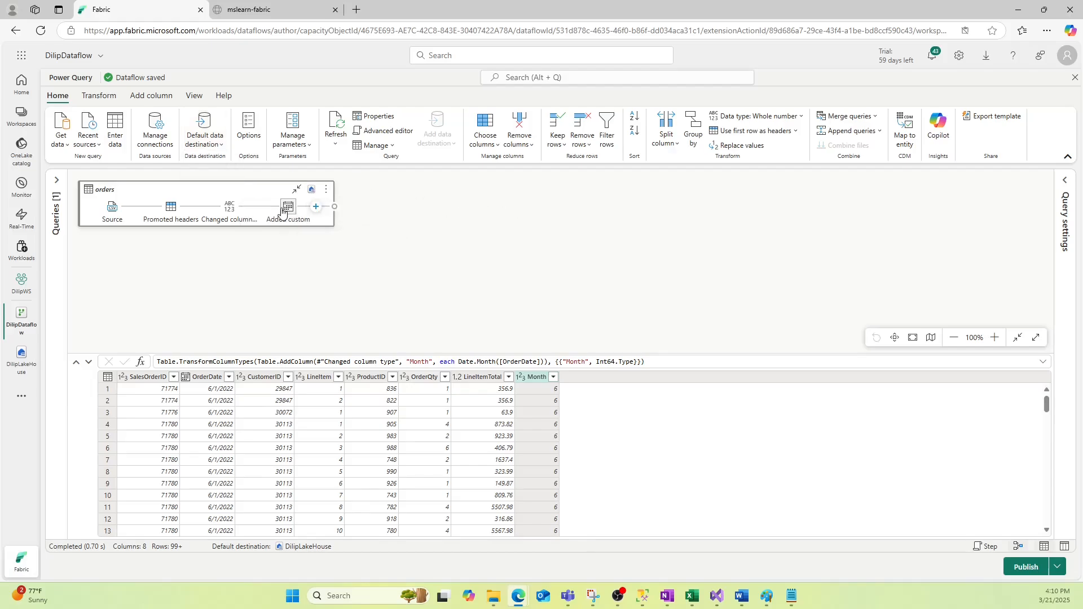
Review the orders query's Lakehouse destination, schema view and diagram view, then publish the dataflow
left_click(311, 190)
left_click(1064, 547)
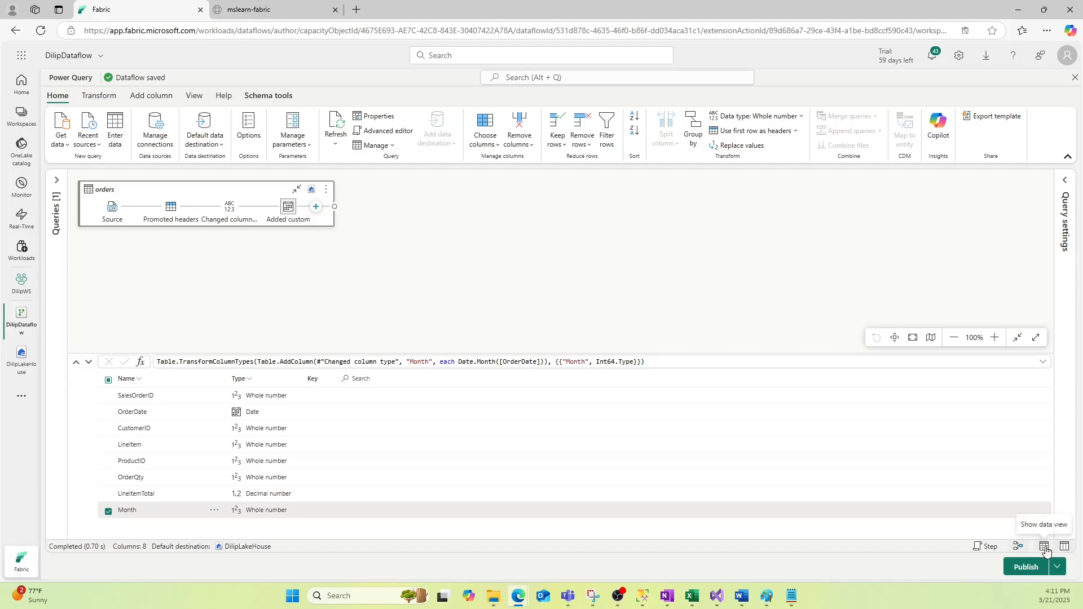
left_click(1044, 546)
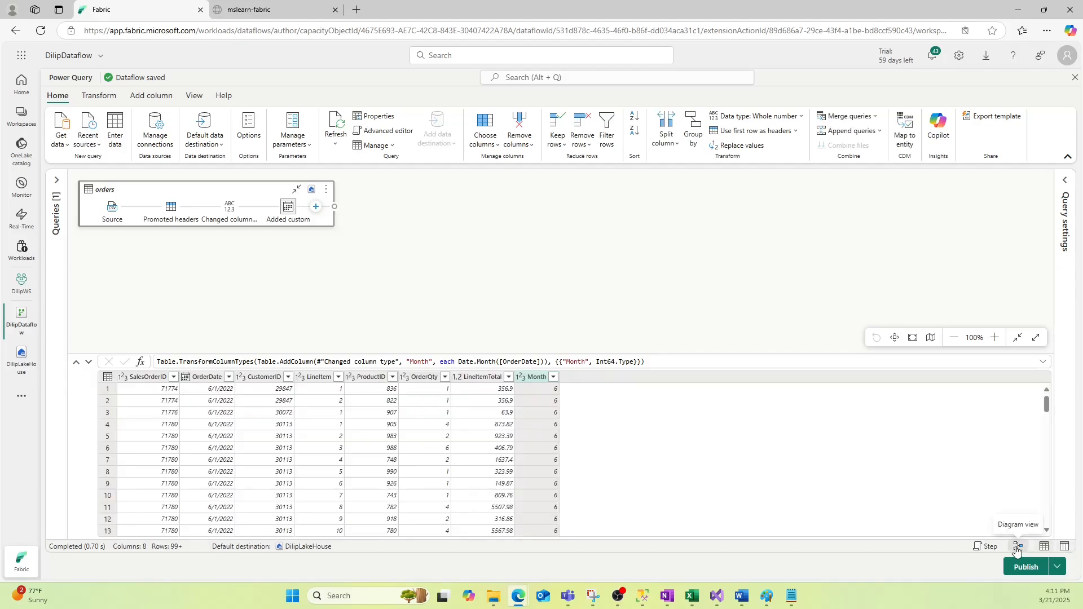
left_click(1017, 547)
left_click(1017, 547)
left_click(1024, 568)
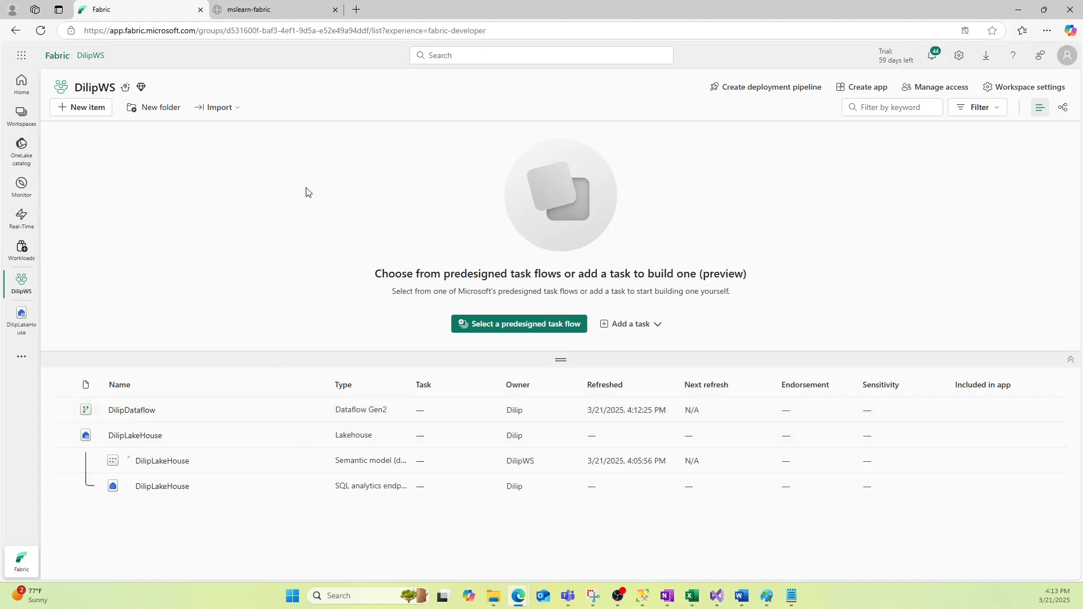
Create a new Data pipeline item in the current workspace, naming it after its owner
left_click(21, 116)
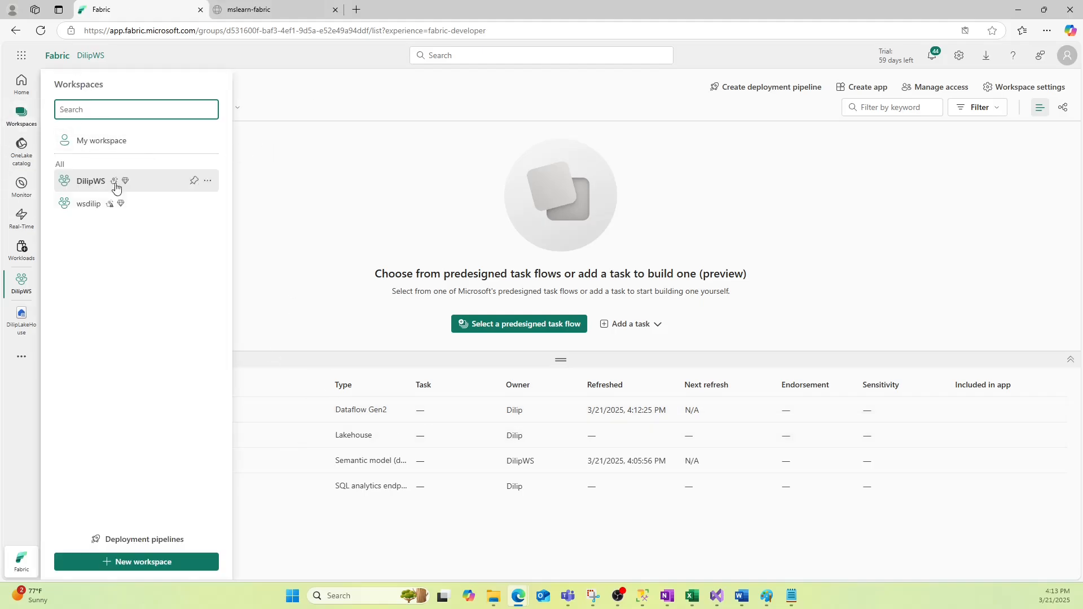
left_click(377, 202)
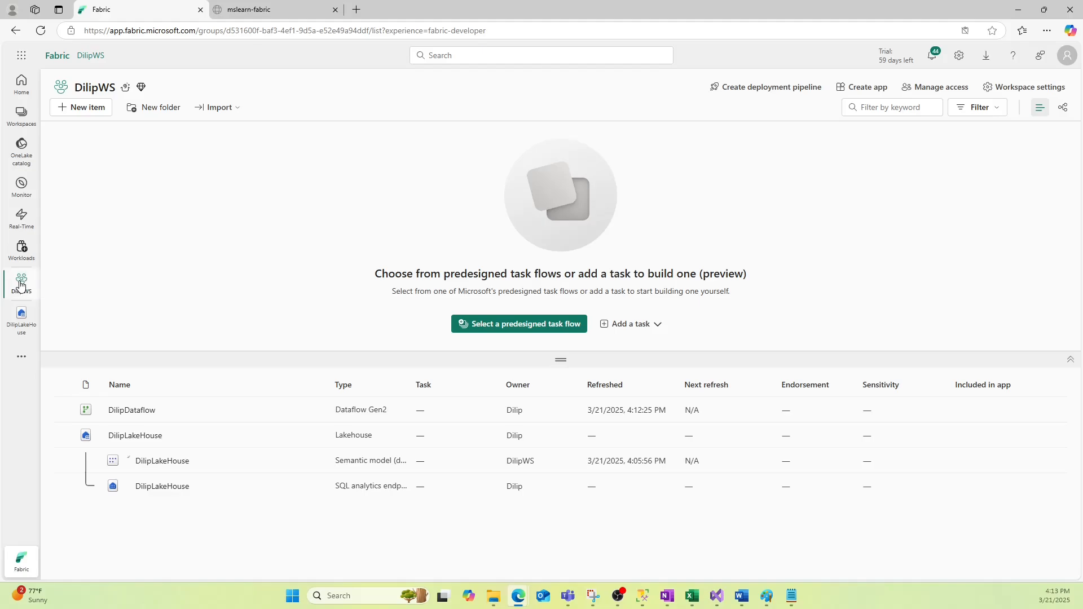
left_click(81, 107)
left_click(1009, 114)
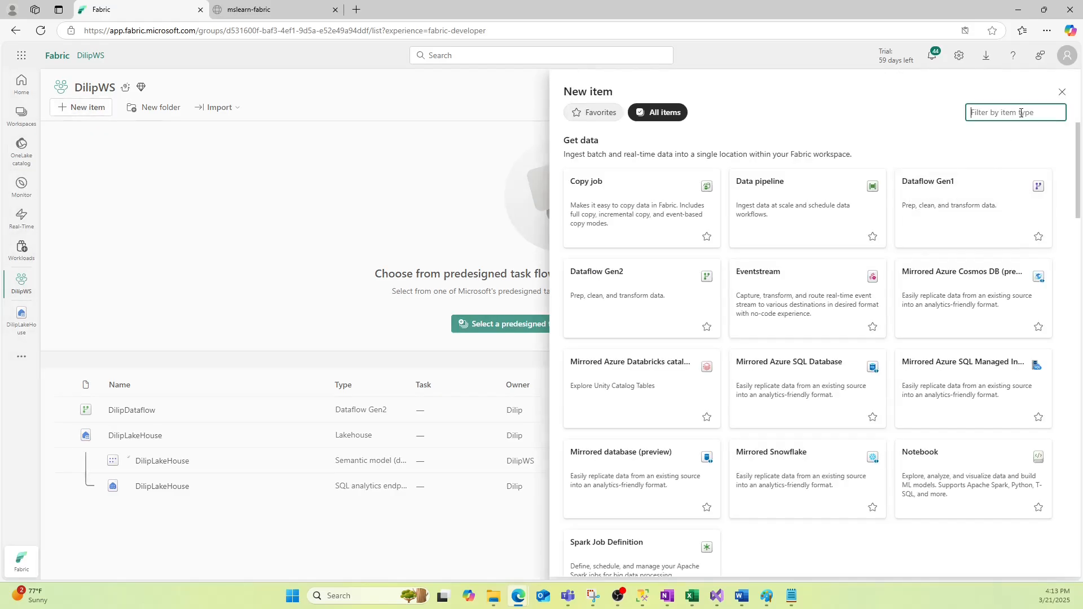
type("pipe")
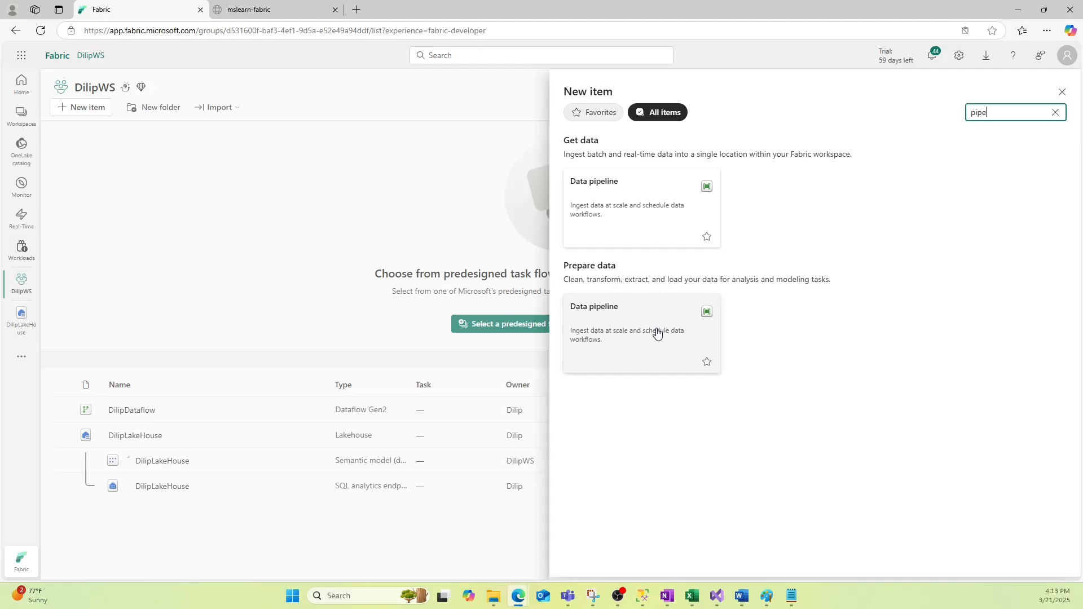
left_click(628, 341)
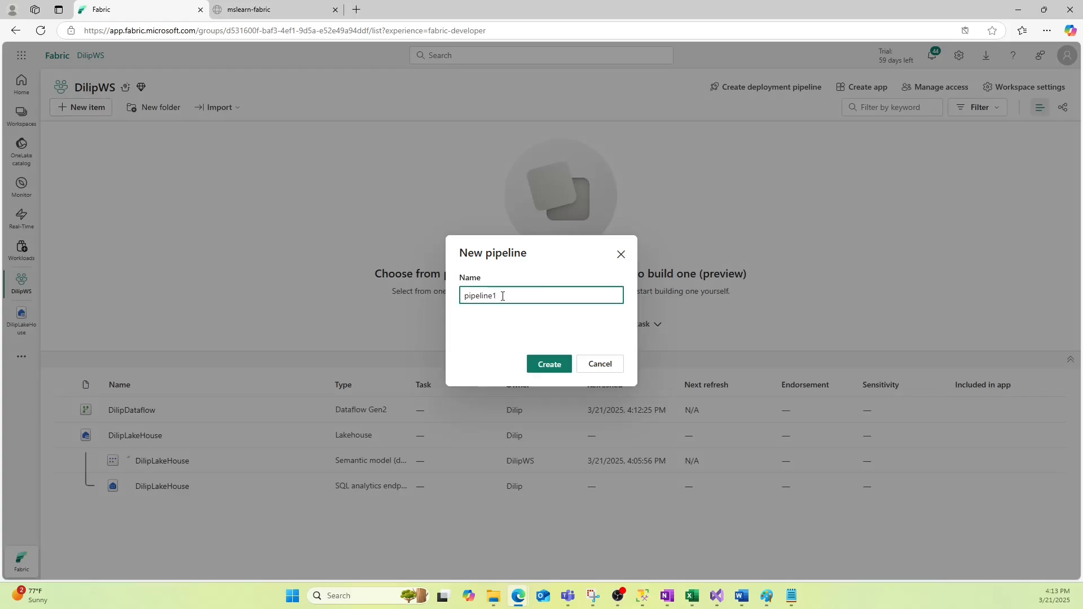
type("Dilip")
left_click(547, 364)
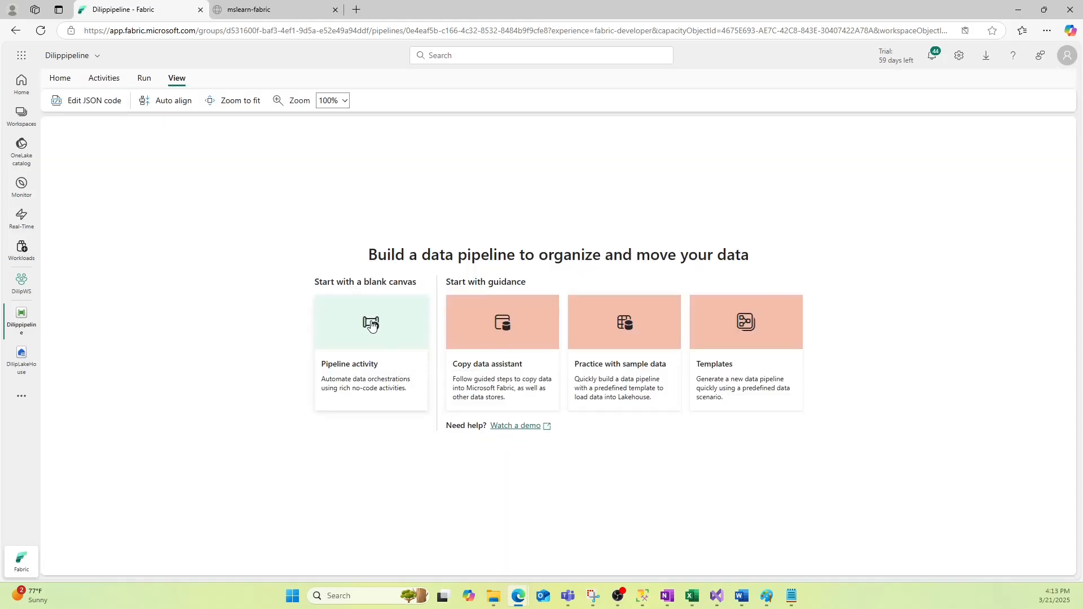
Add a Dataflow activity to the blank pipeline and rename it after the owner
left_click(371, 326)
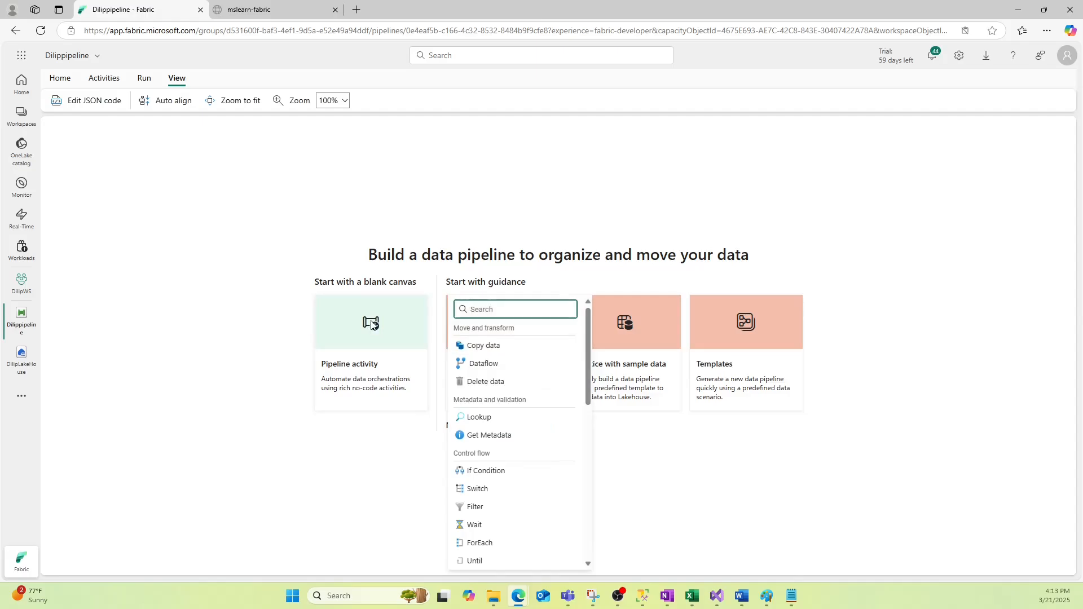
scroll(517, 507, "down", 10)
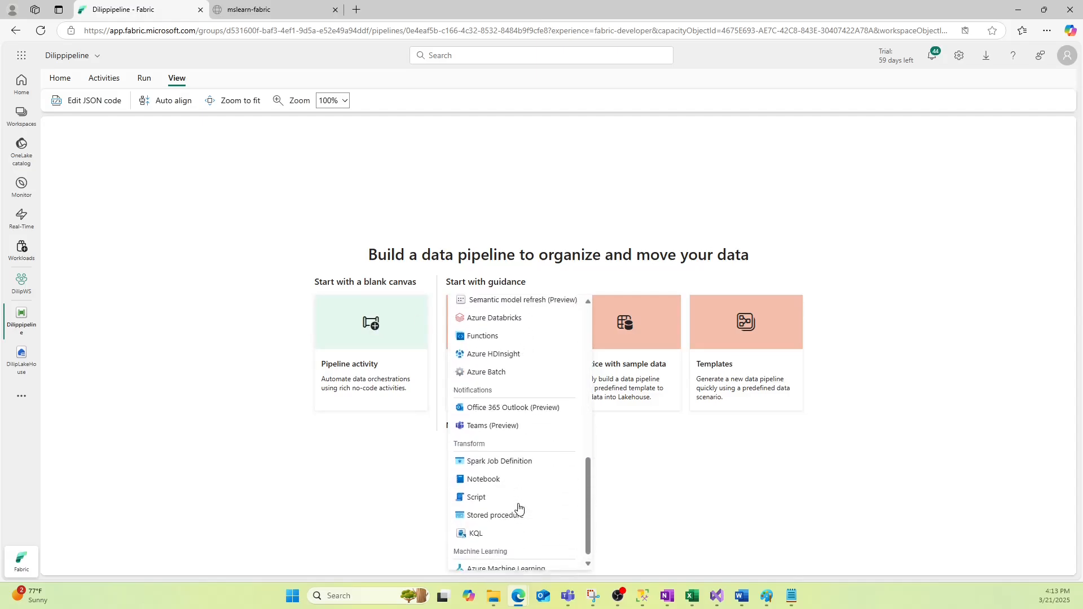
scroll(519, 508, "up", 10)
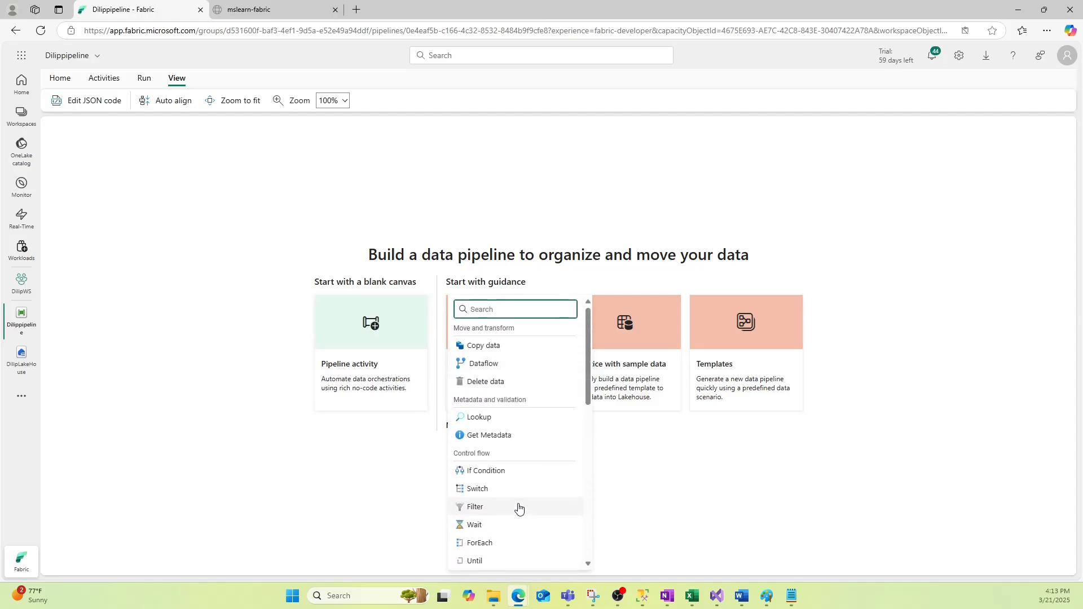
left_click(496, 368)
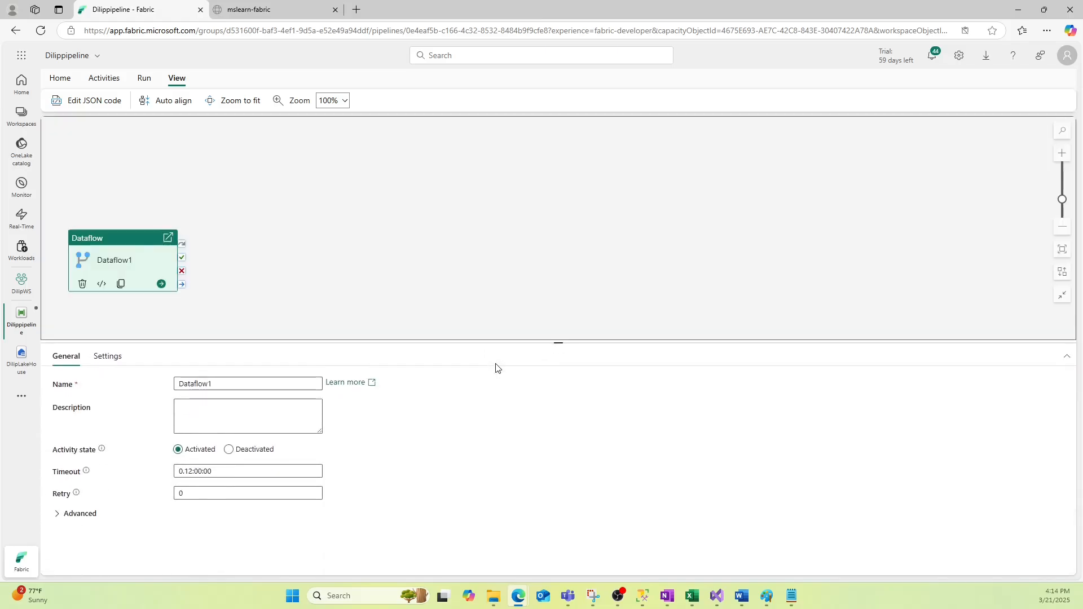
left_click(230, 385)
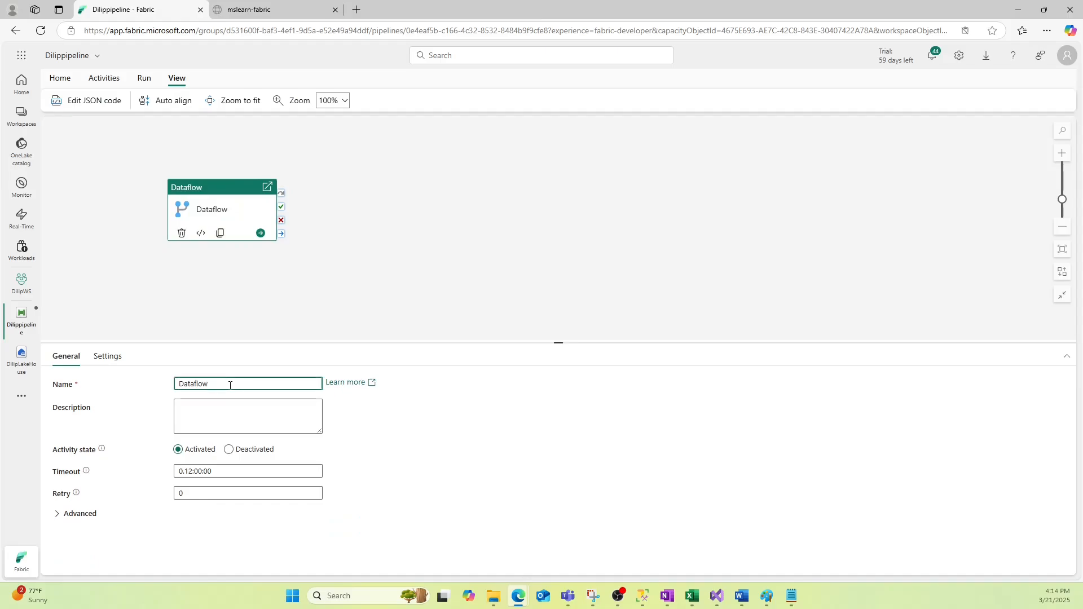
type("Dilip")
In the activity Settings, select the owner's dataflow and open it in Power Query
left_click(79, 514)
scroll(451, 481, "down", 1)
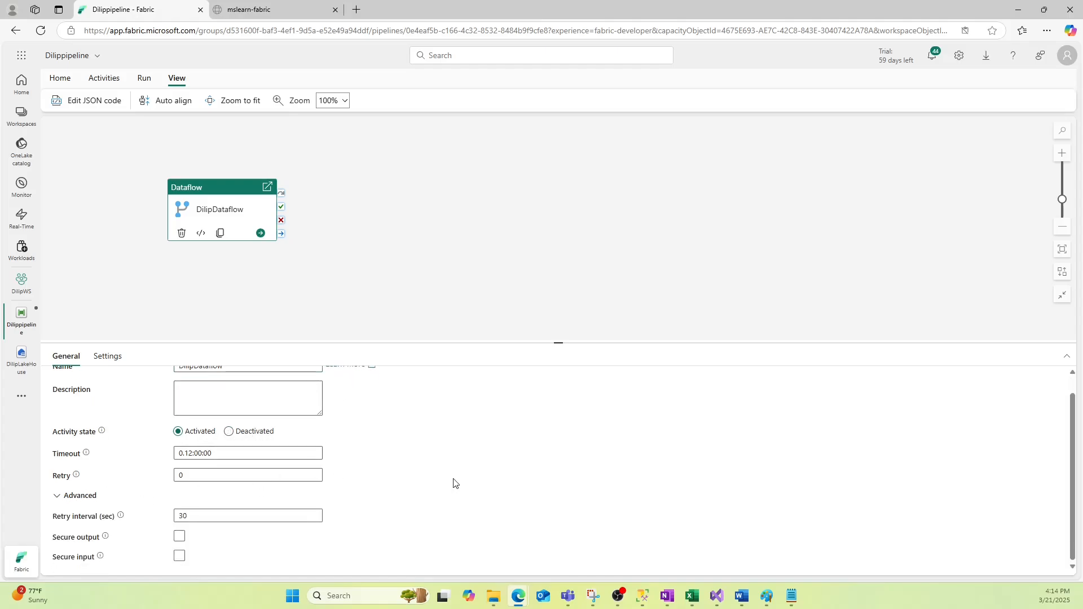
scroll(452, 481, "up", 1)
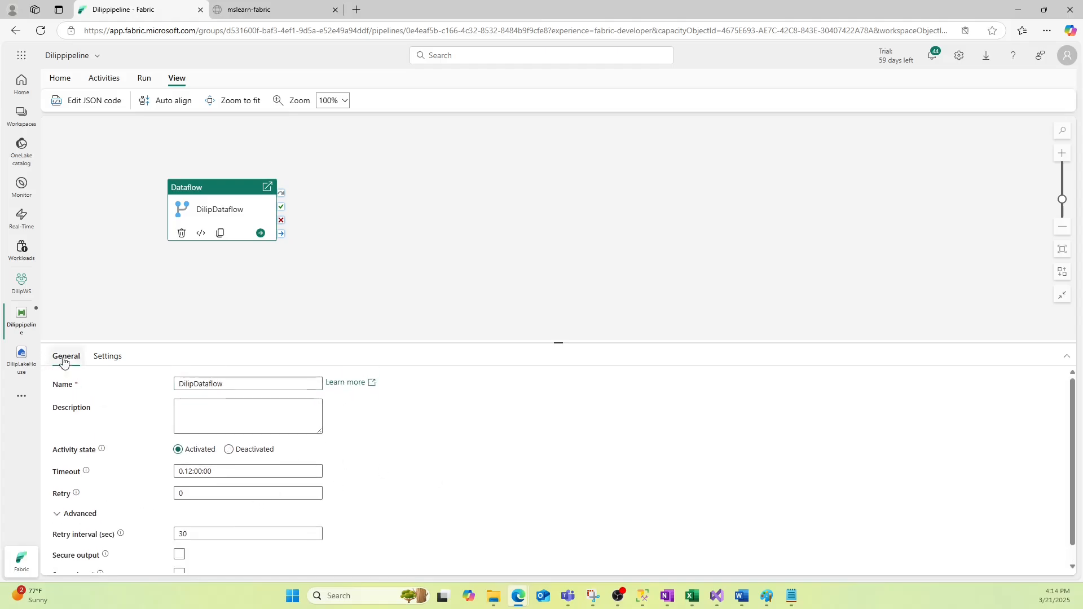
left_click(108, 355)
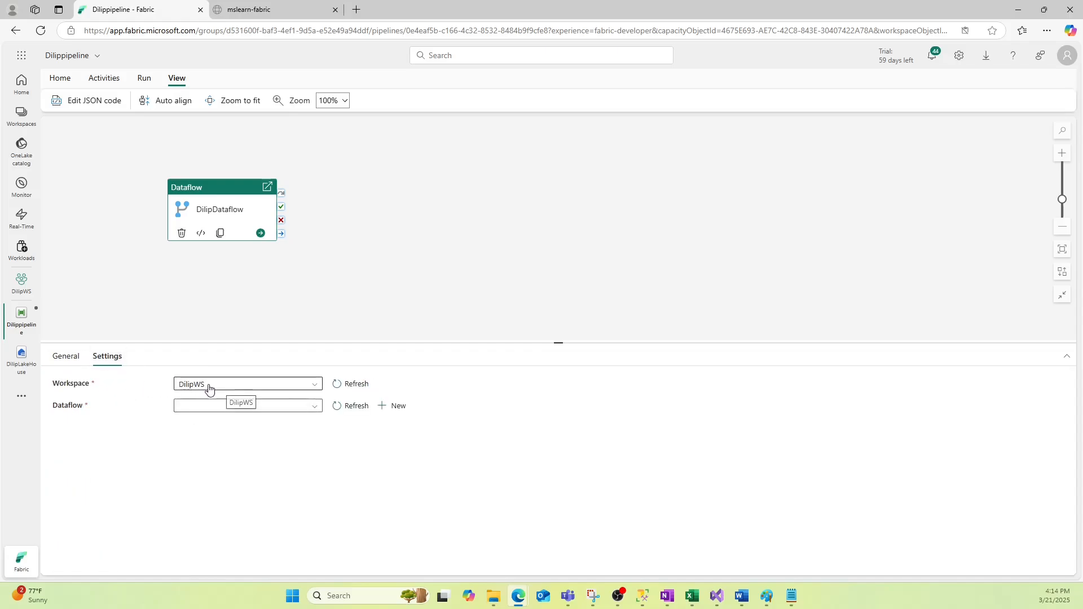
left_click(219, 406)
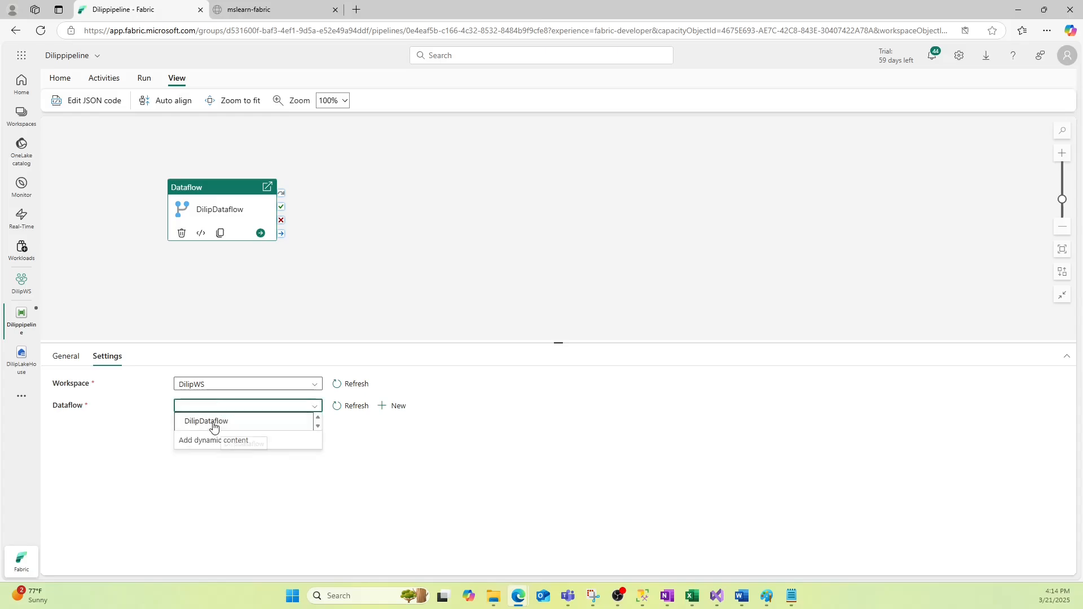
left_click(214, 423)
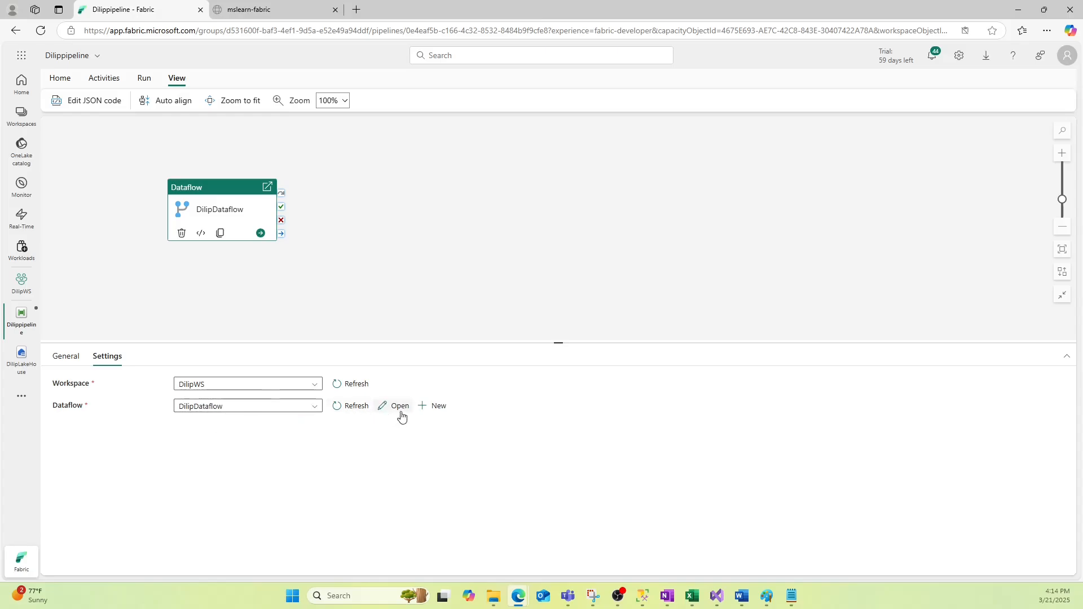
left_click(396, 407)
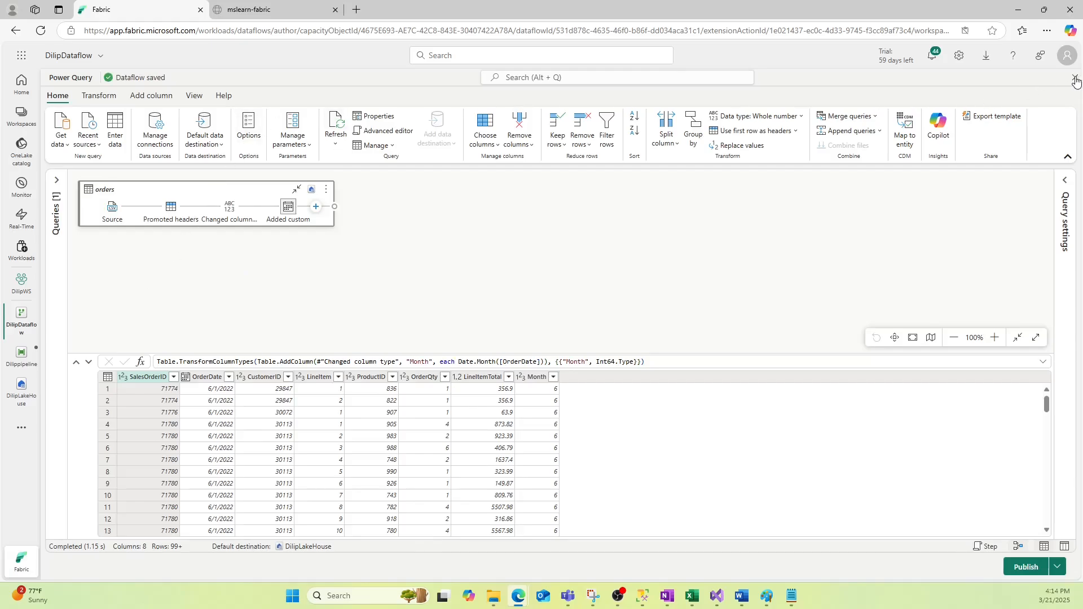
Close and save the dataflow, then return to the pipeline editor
left_click(1075, 79)
left_click(574, 332)
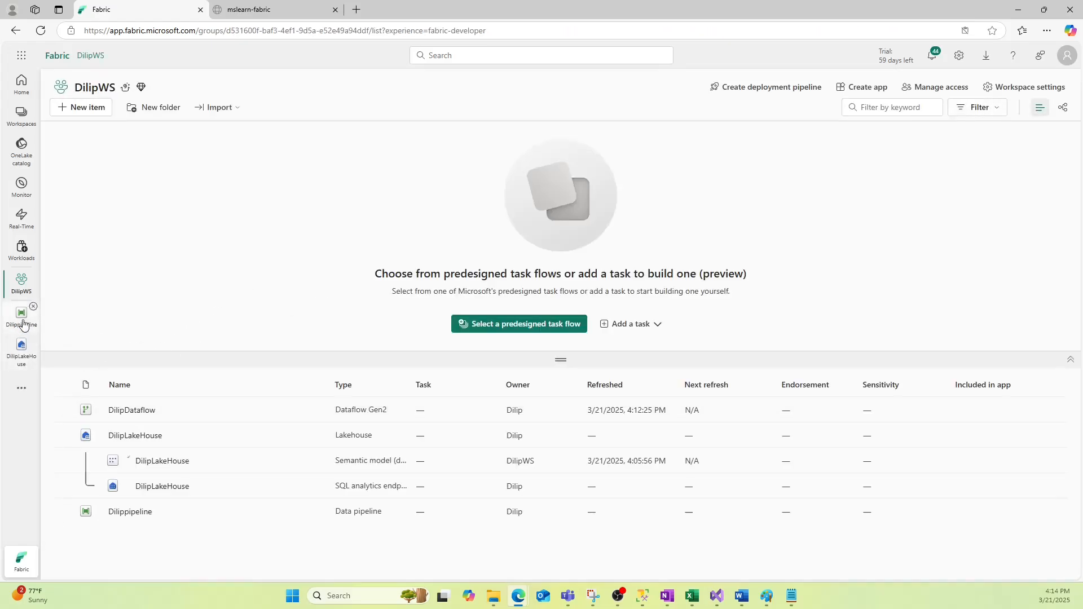
left_click(22, 315)
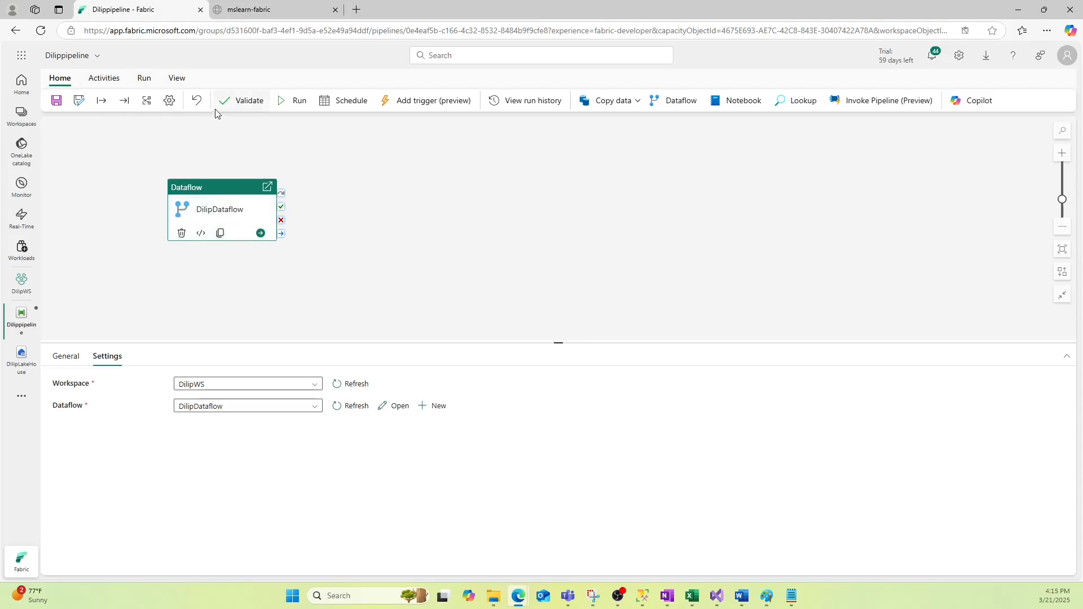
Validate the pipeline without errors, then save and run it
left_click(248, 102)
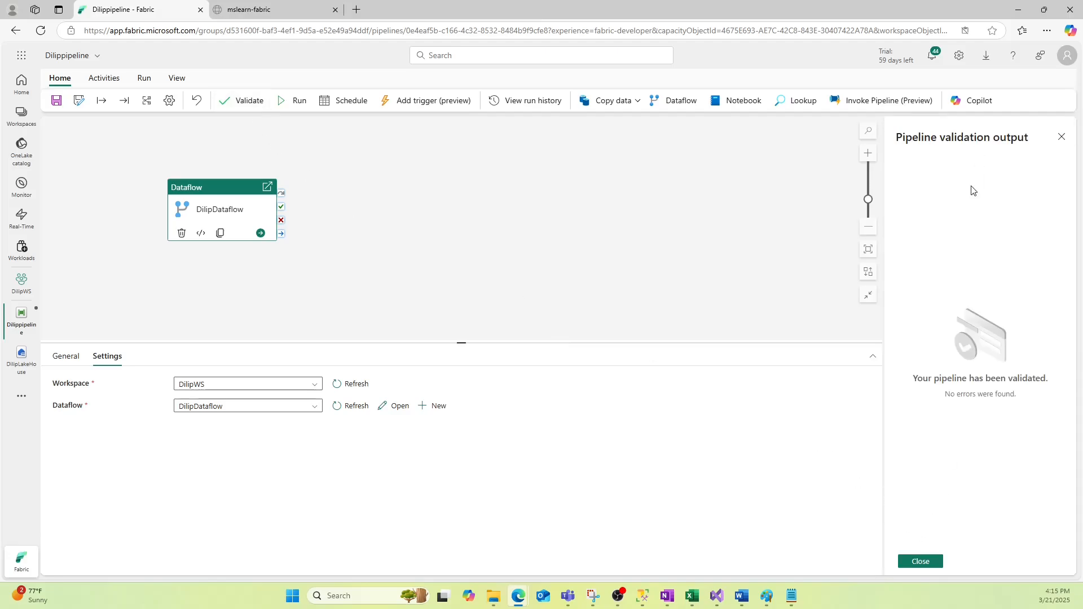
left_click(921, 561)
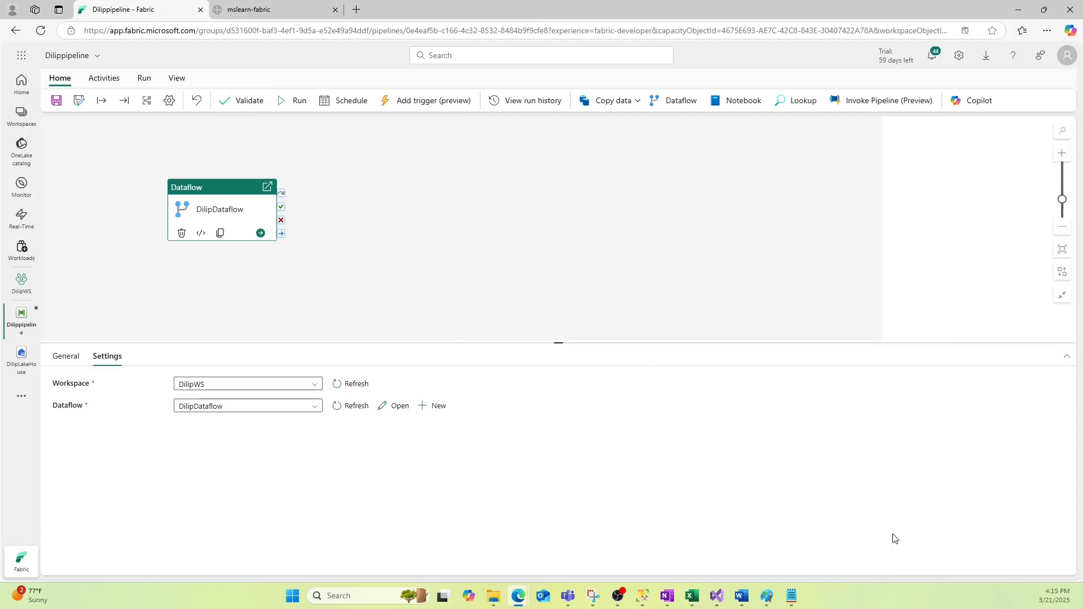
left_click(291, 104)
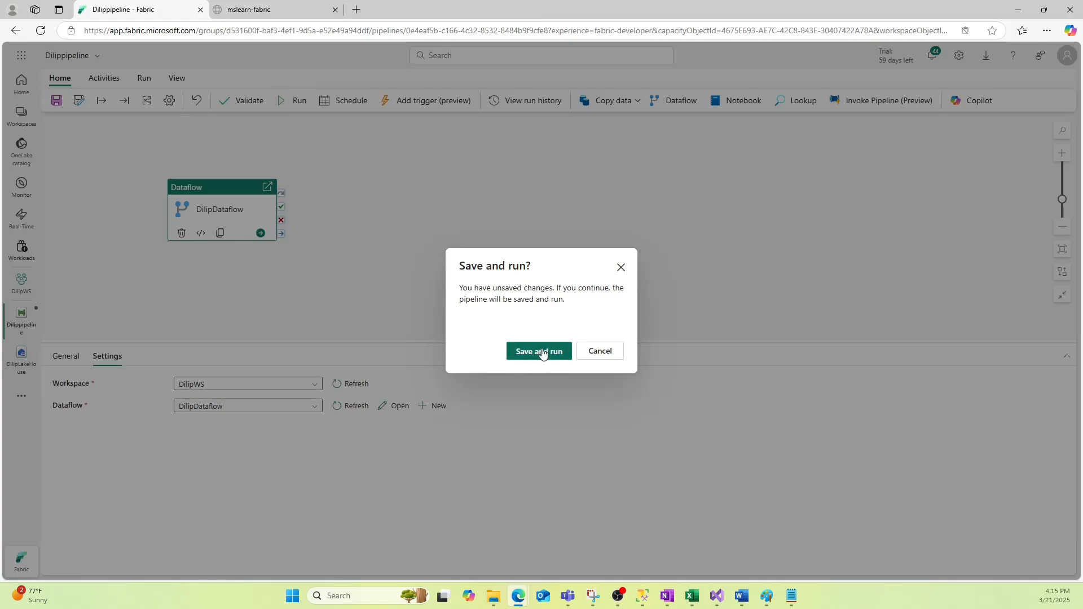
left_click(539, 352)
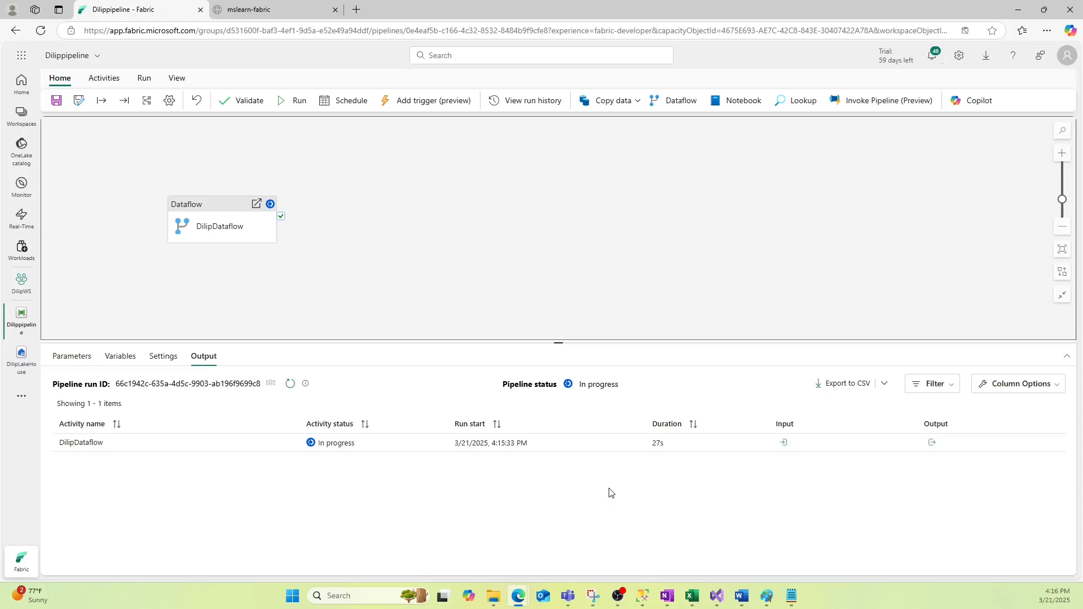
Confirm the pipeline schedule is off, then bring the Paint DataFlows diagram to the front
left_click(344, 104)
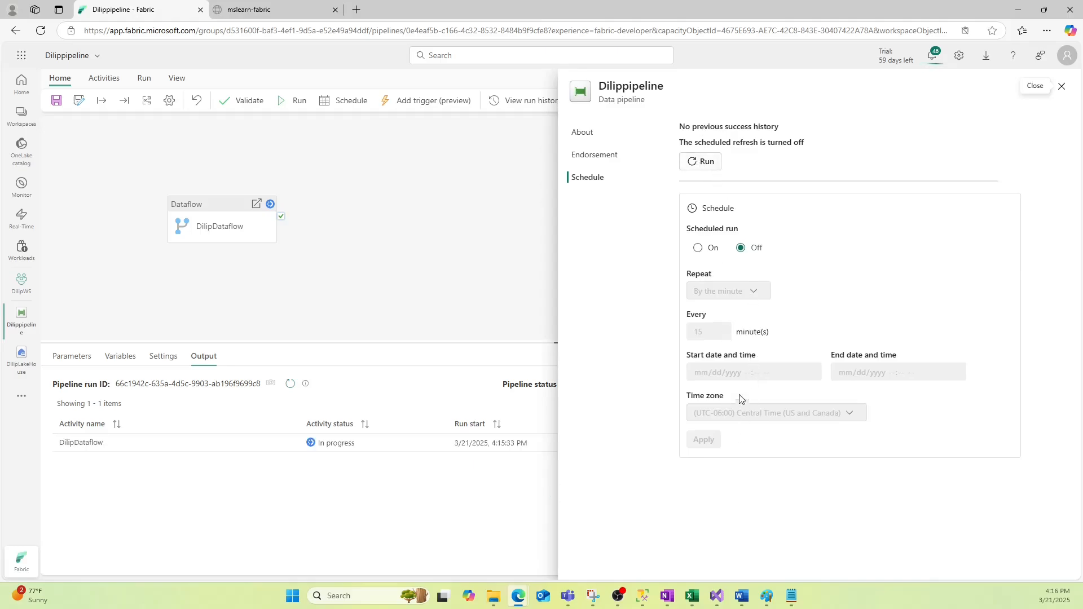
left_click(1062, 86)
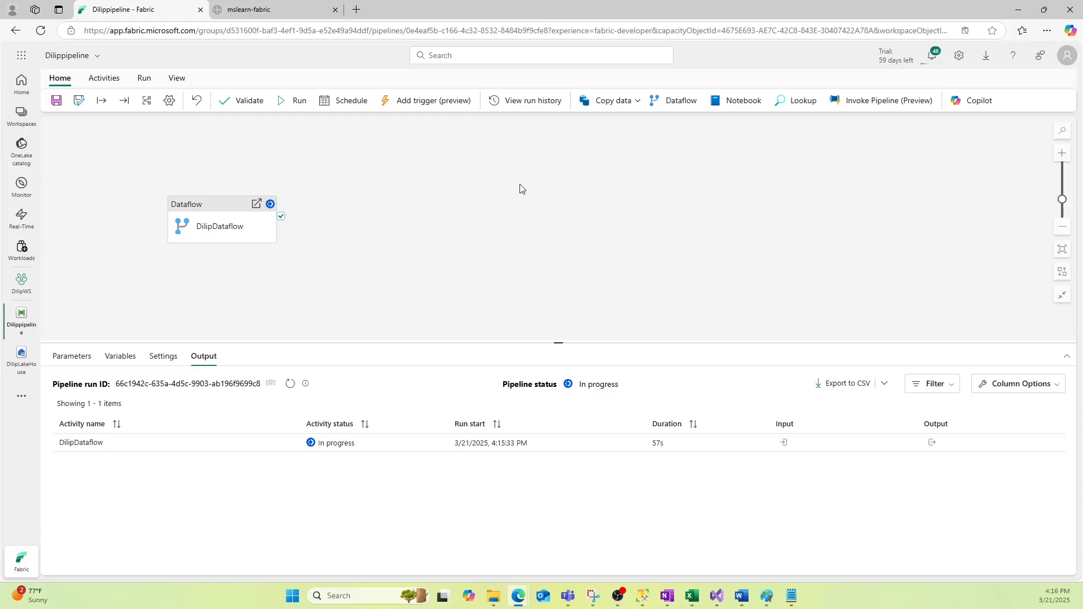
left_click(767, 598)
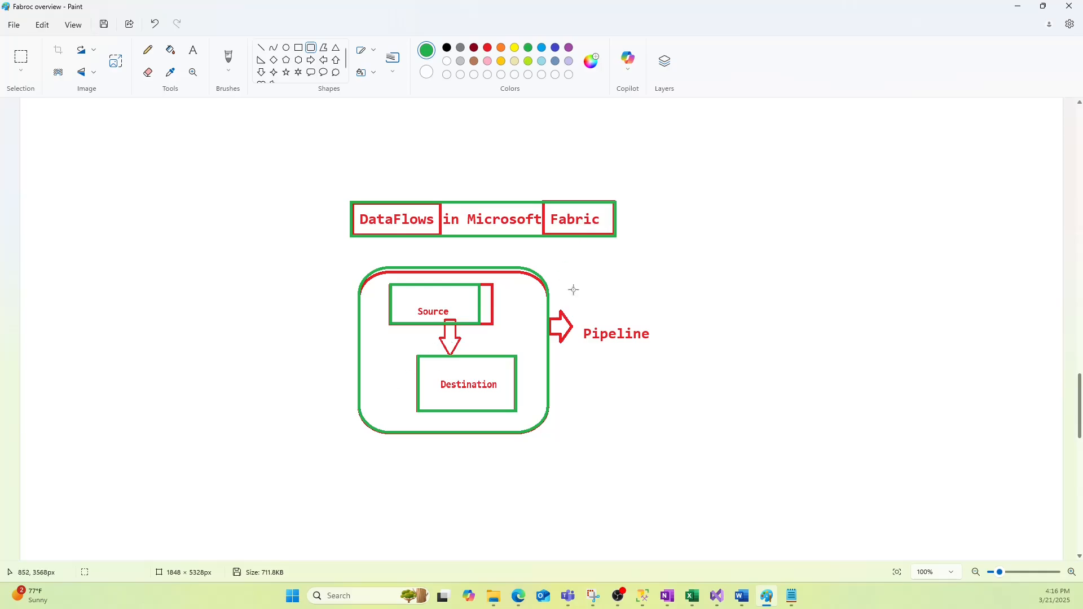
Minimize Paint to see the pipeline run Succeeded, its dataflow finishing in 1m 4s
left_click(1018, 7)
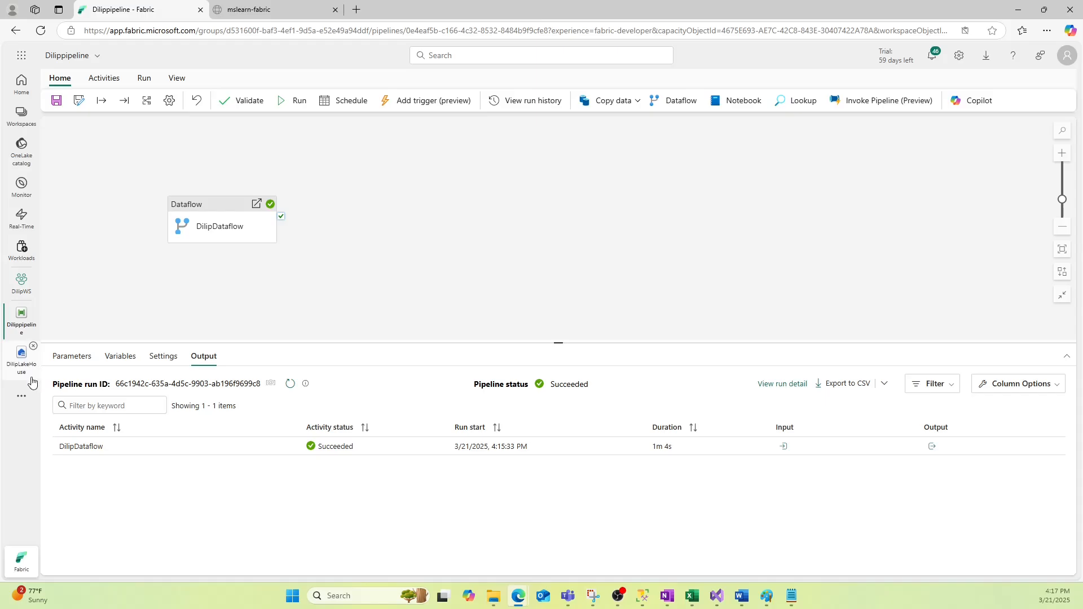
Open the owner's lakehouse, refresh its Tables, and expand the orders table
left_click(21, 355)
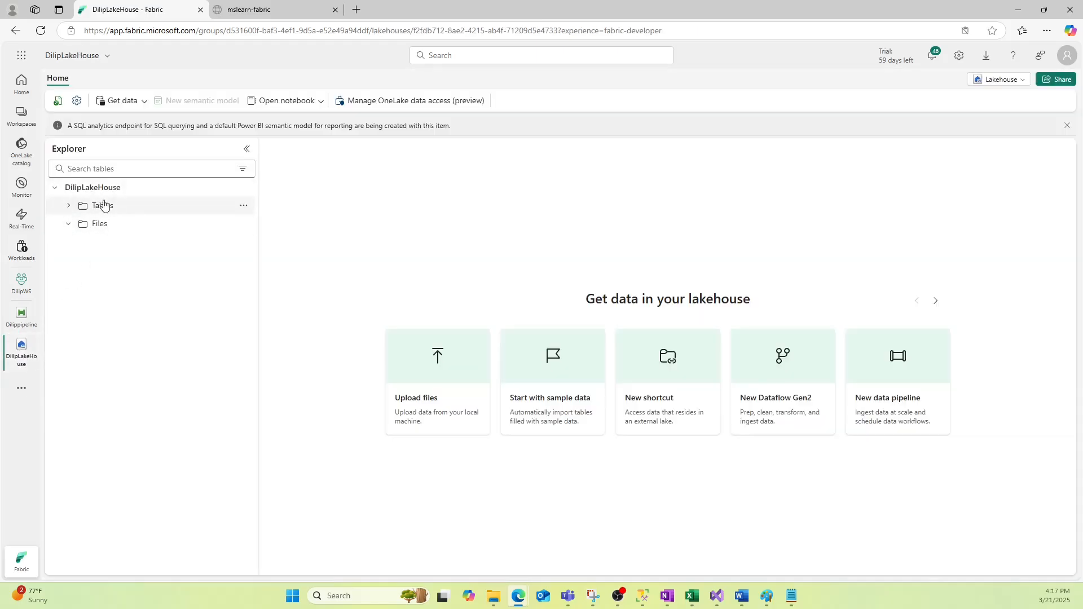
left_click(243, 206)
left_click(268, 293)
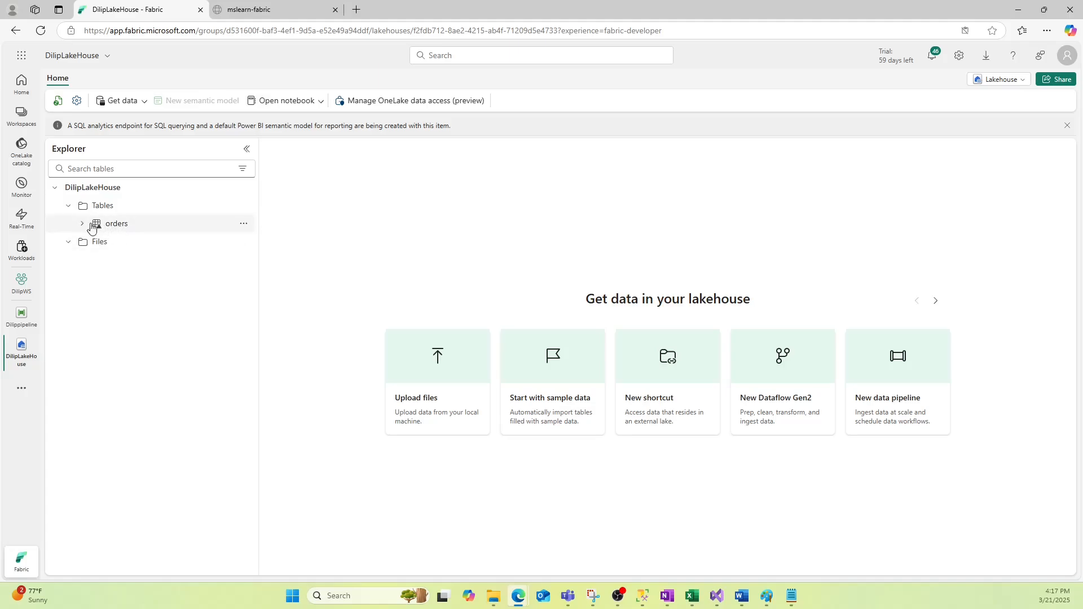
left_click(83, 224)
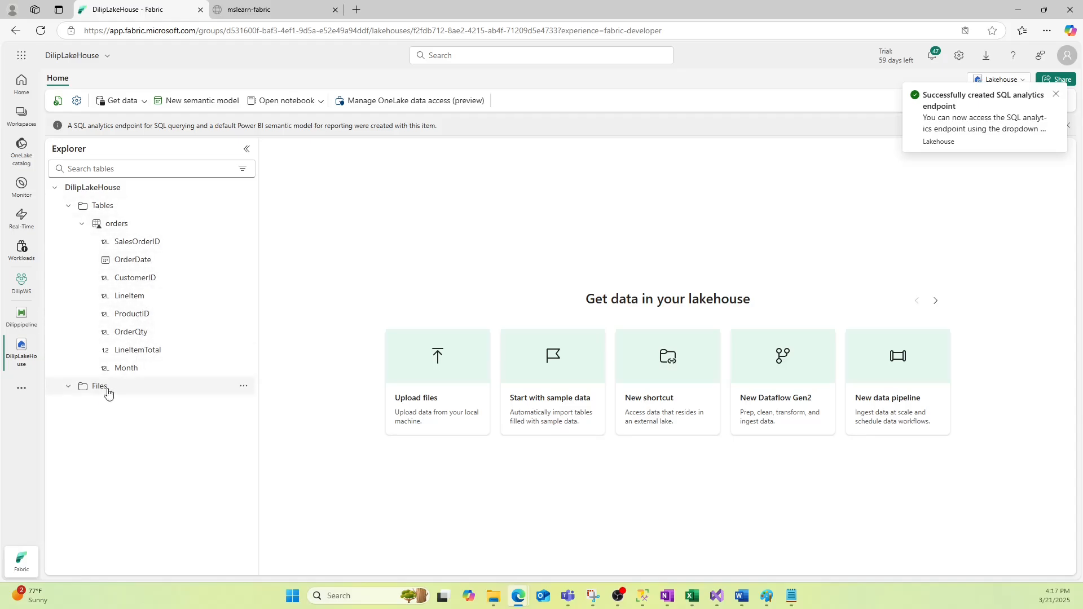
Refresh the orders table and re-expand Tables to show its eight columns, including Month
left_click(106, 389)
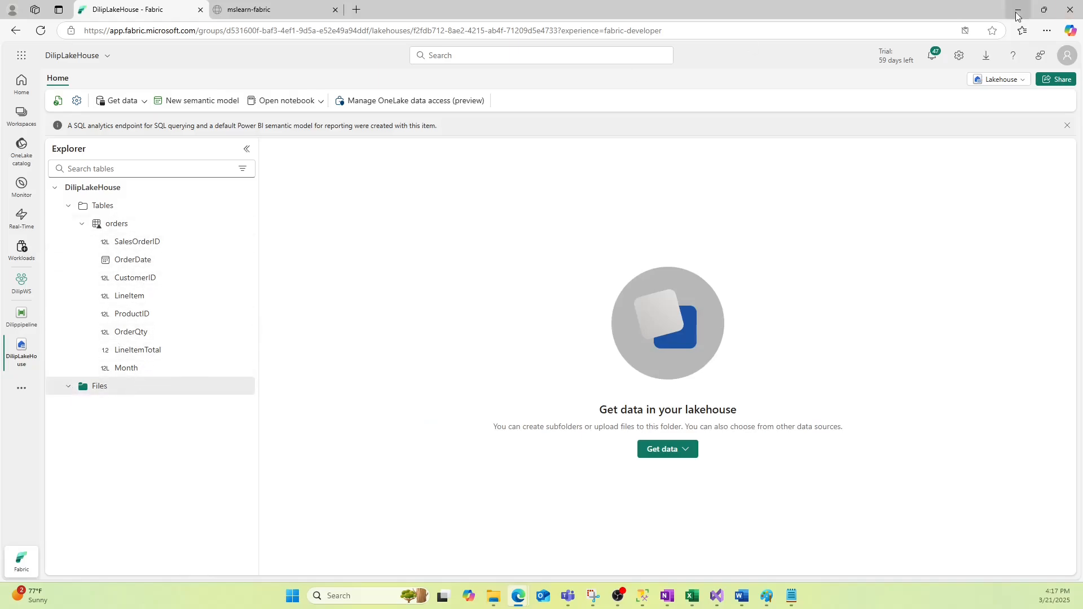
right_click(118, 223)
left_click(74, 245)
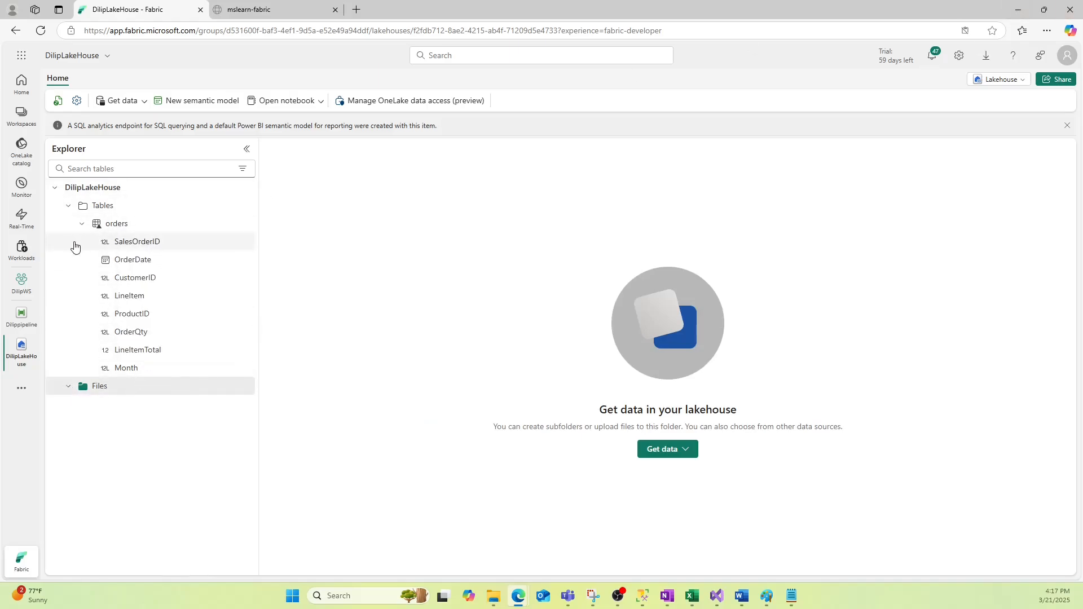
right_click(117, 223)
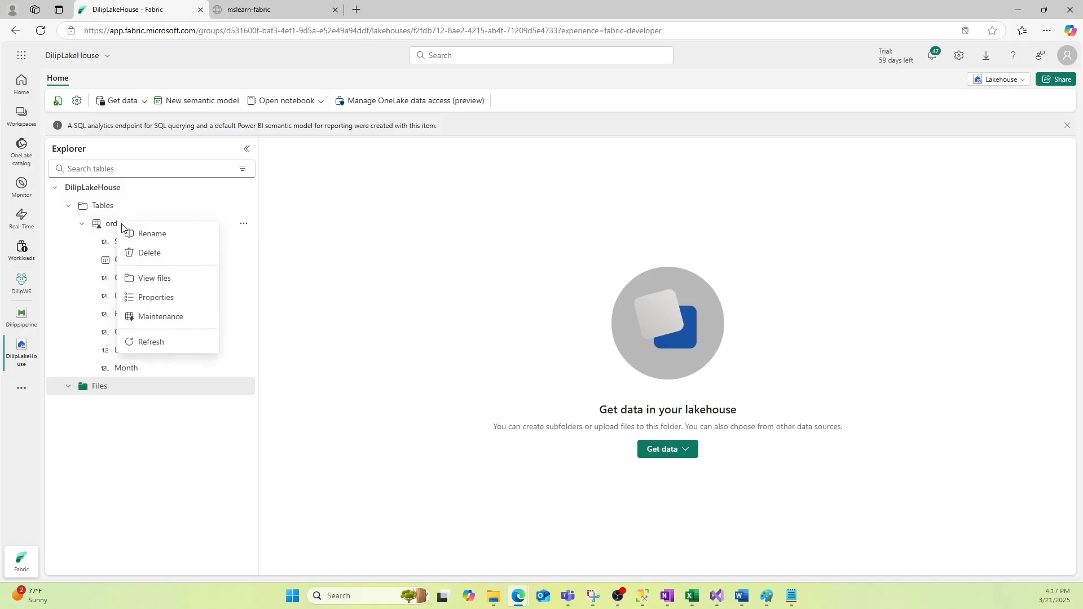
left_click(82, 266)
left_click(243, 226)
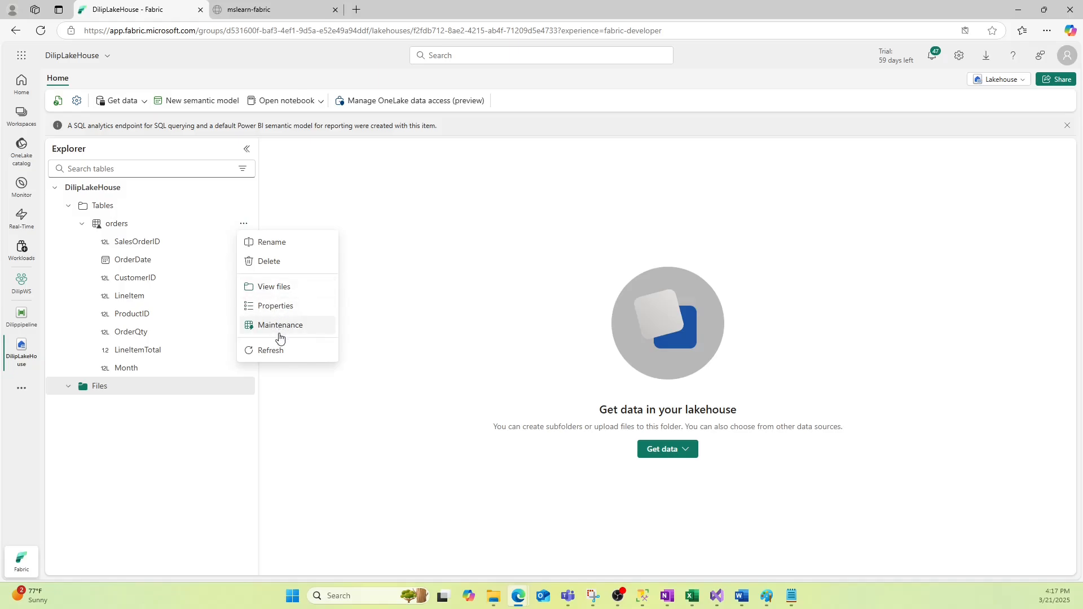
left_click(115, 253)
right_click(119, 227)
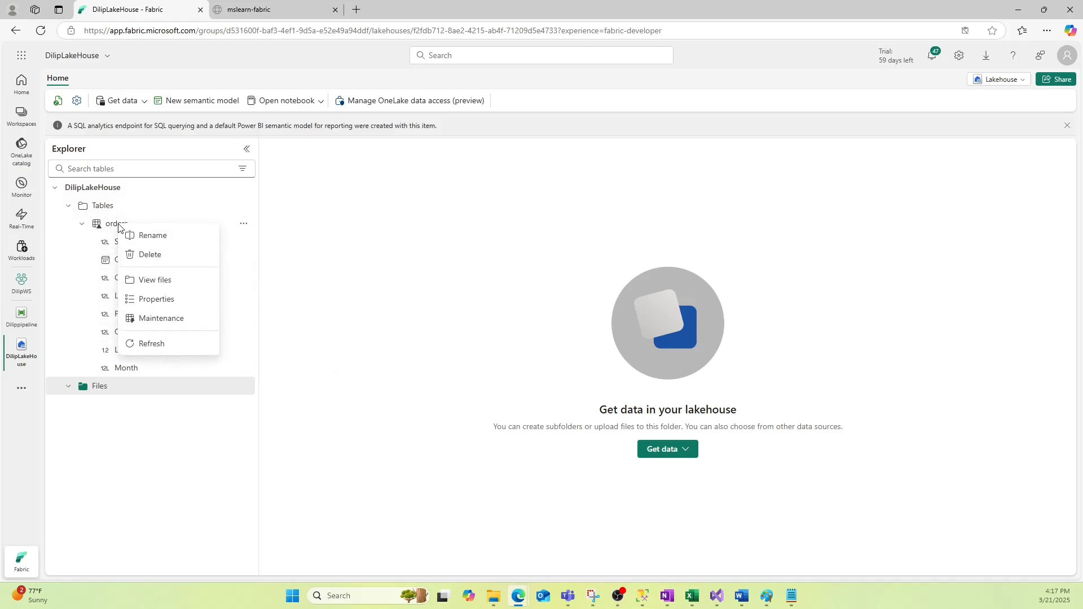
left_click(161, 343)
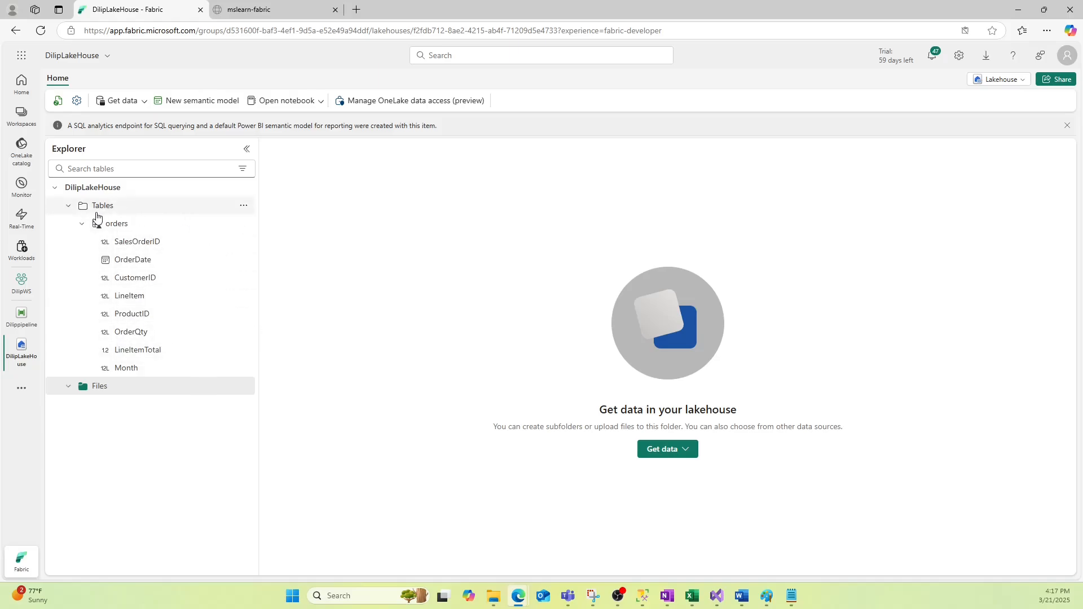
left_click(67, 207)
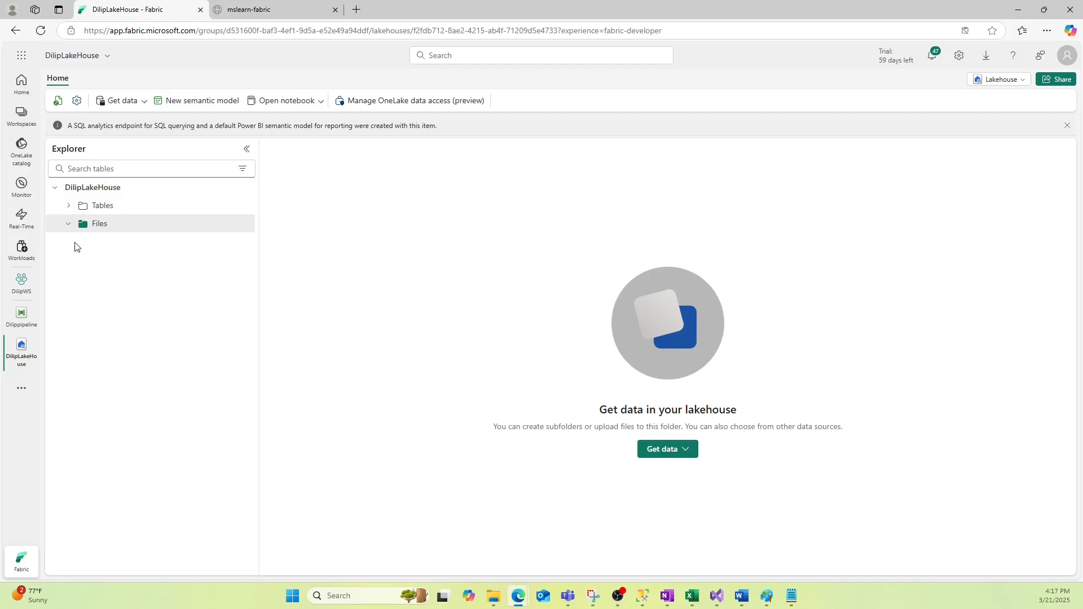
left_click(68, 206)
right_click(115, 227)
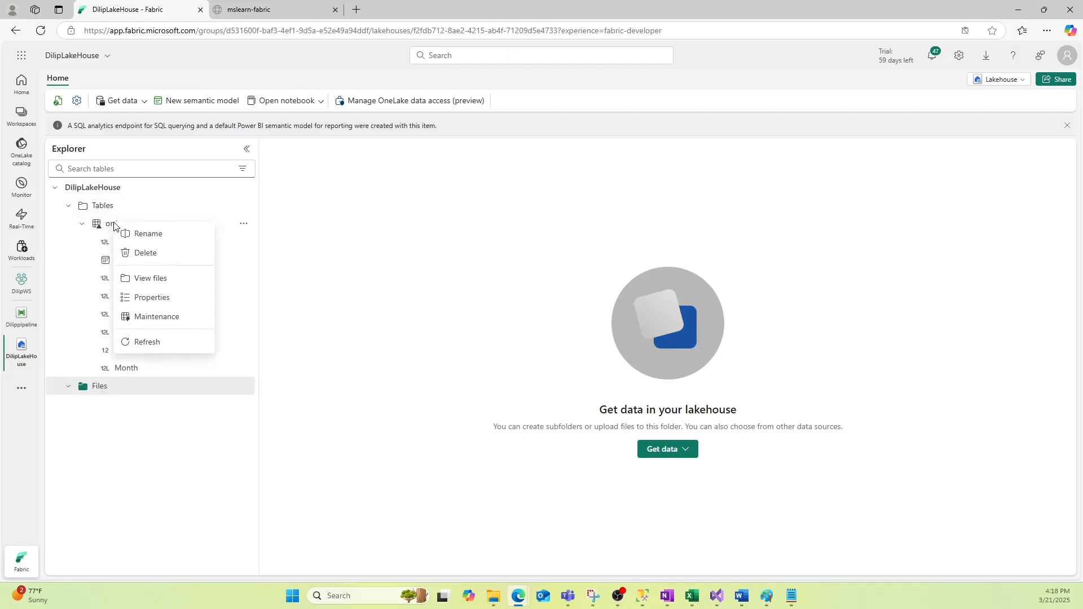
Preview the orders table's 542 rows across 8 columns, then switch back to Paint
left_click(229, 227)
right_click(228, 228)
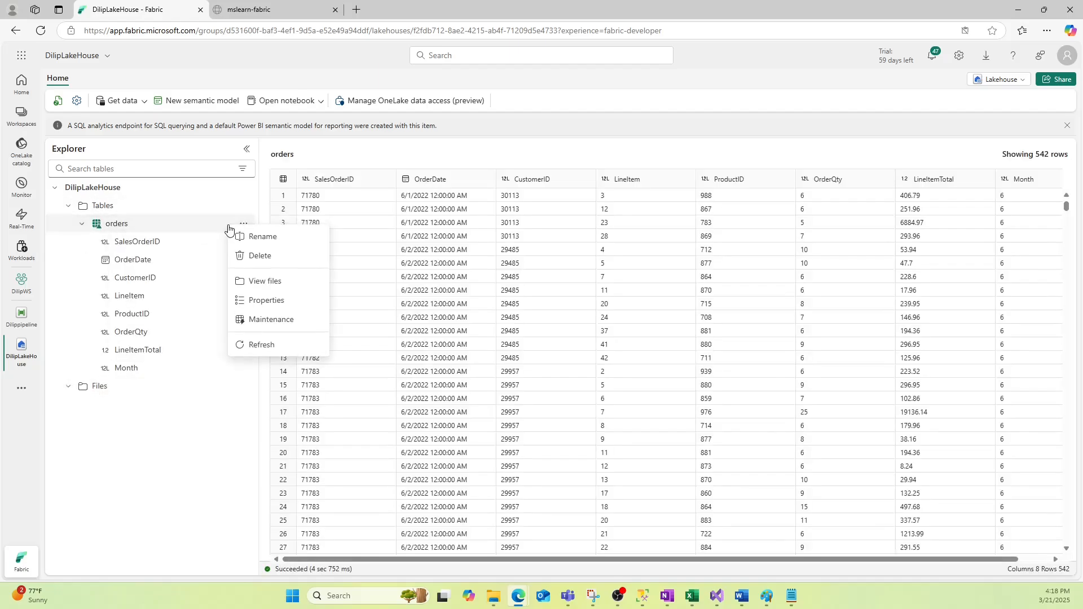
left_click(544, 272)
scroll(519, 374, "down", 10)
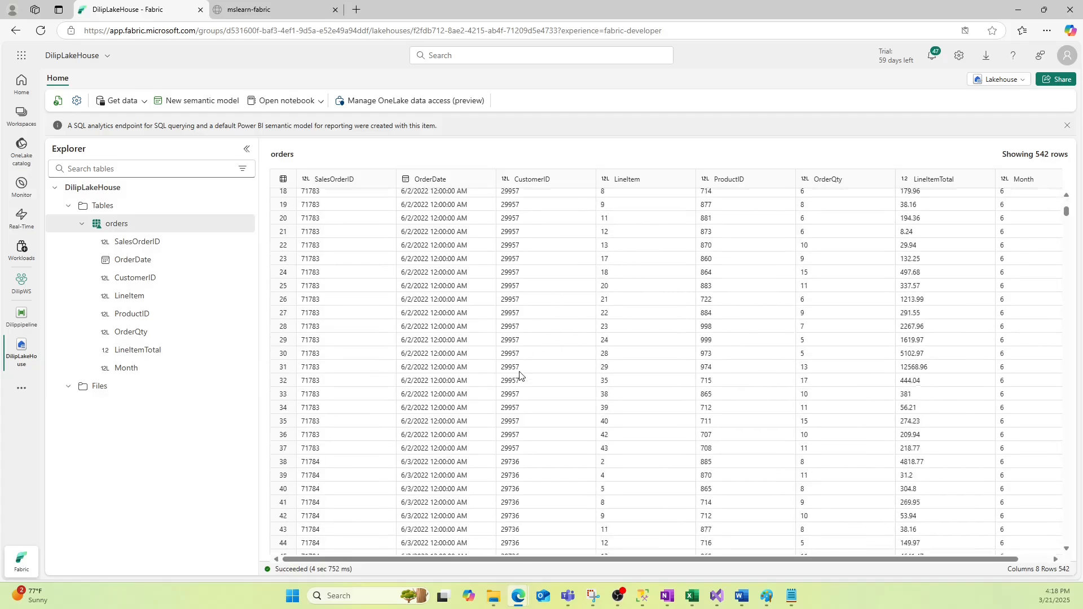
scroll(519, 372, "up", 10)
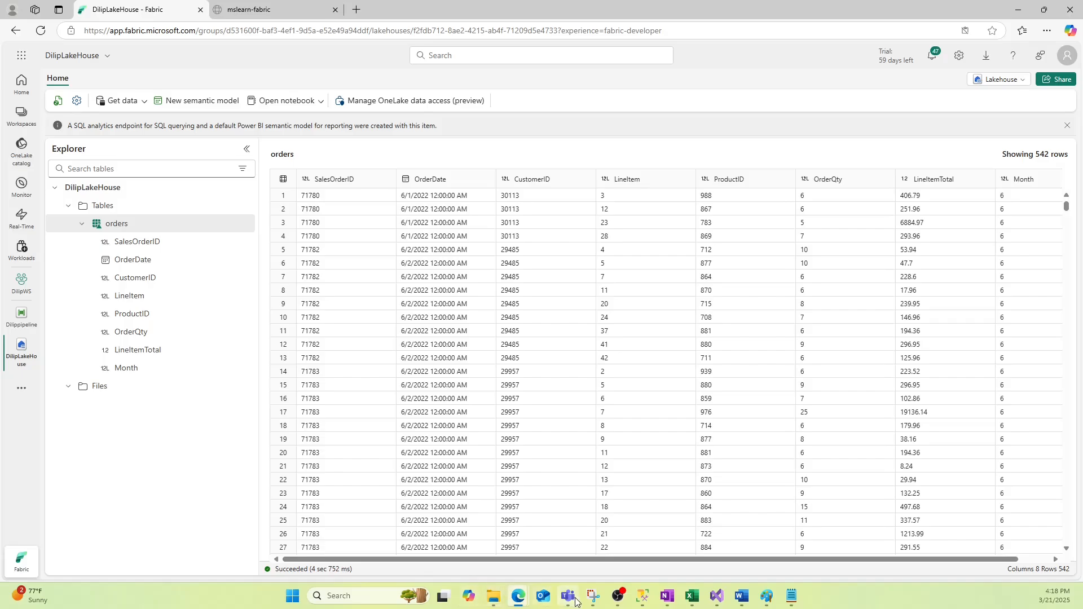
mouse_move(742, 599)
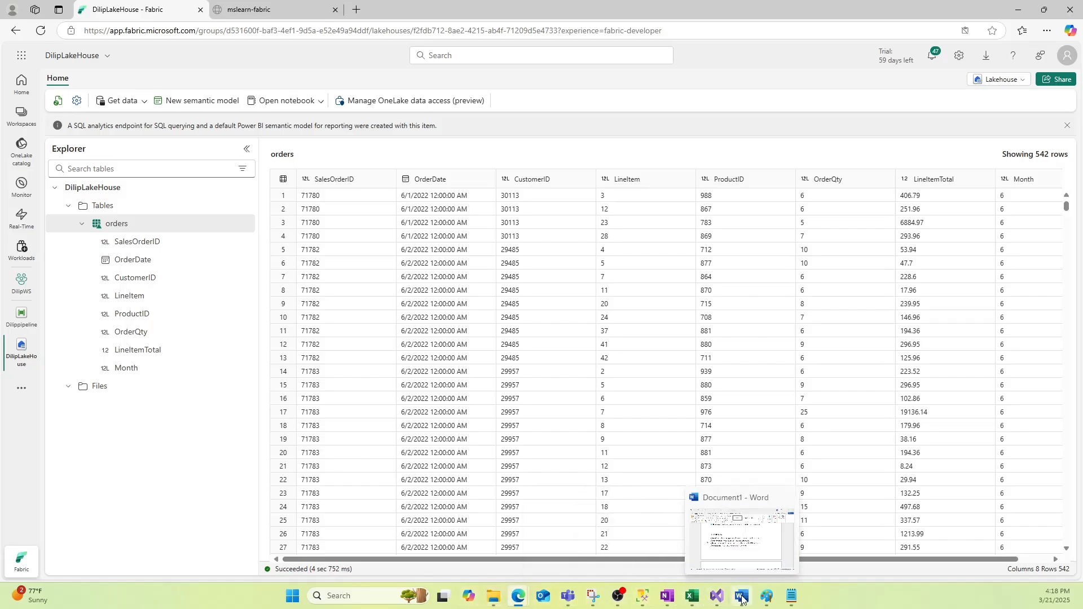
left_click(766, 596)
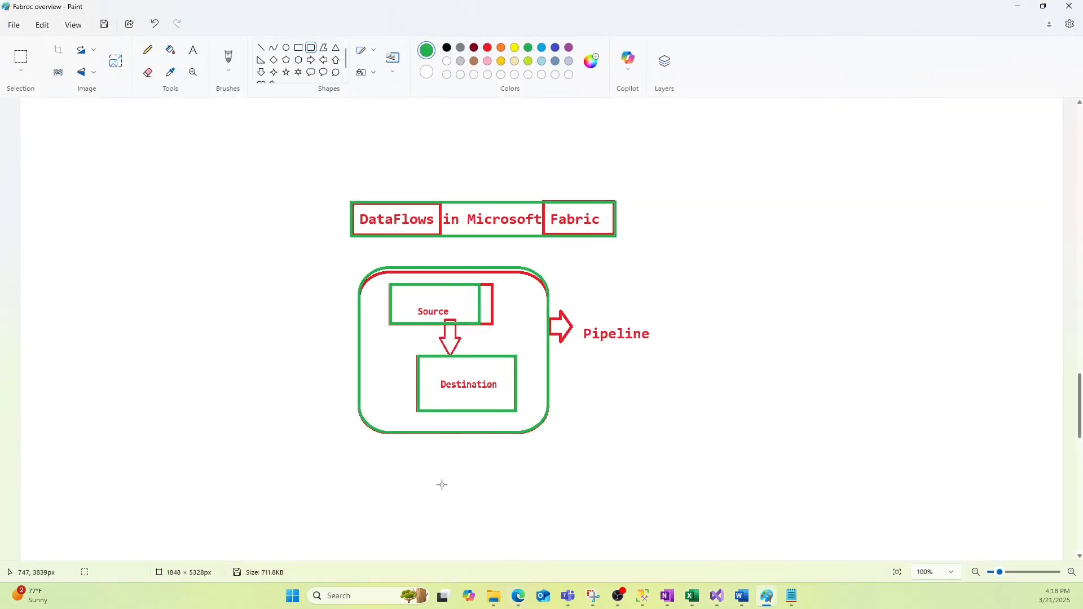